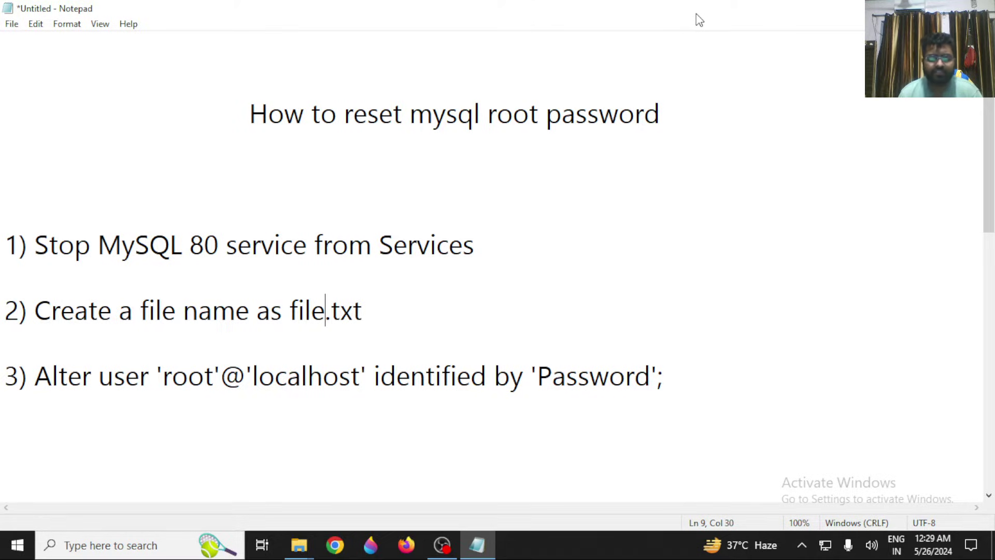
Launch the Services app from the Start search.
{"action": "key", "text": "super"}
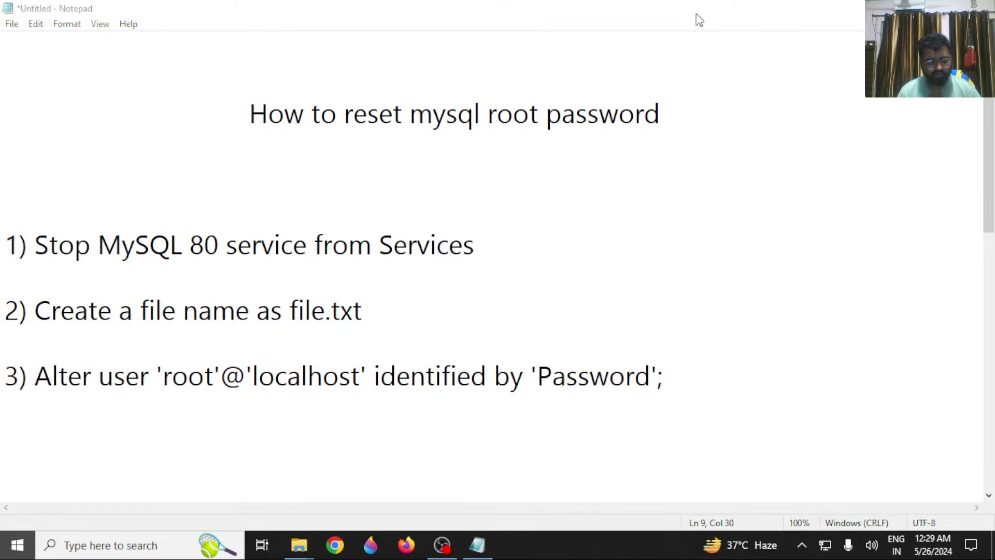
{"action": "type", "text": "serve"}
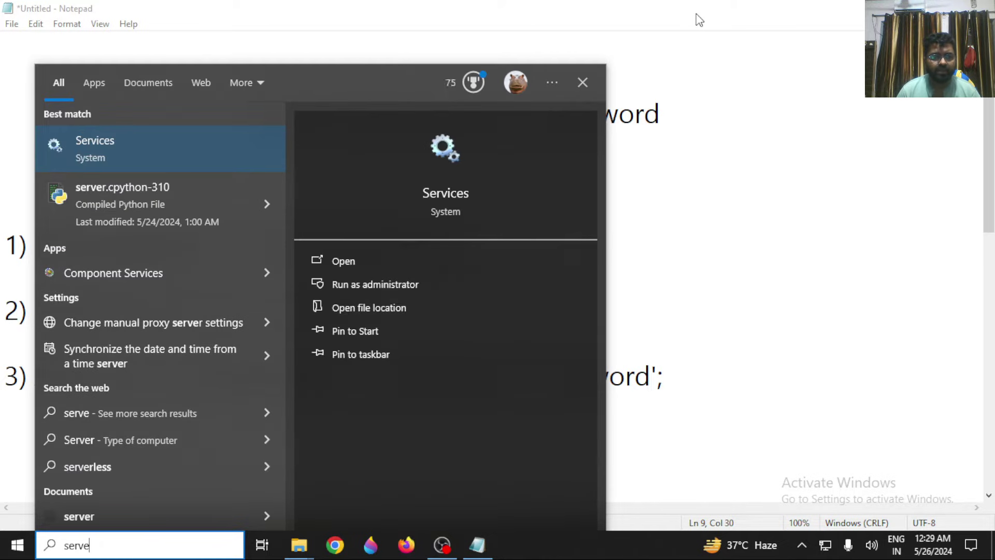
{"action": "key", "text": "Return"}
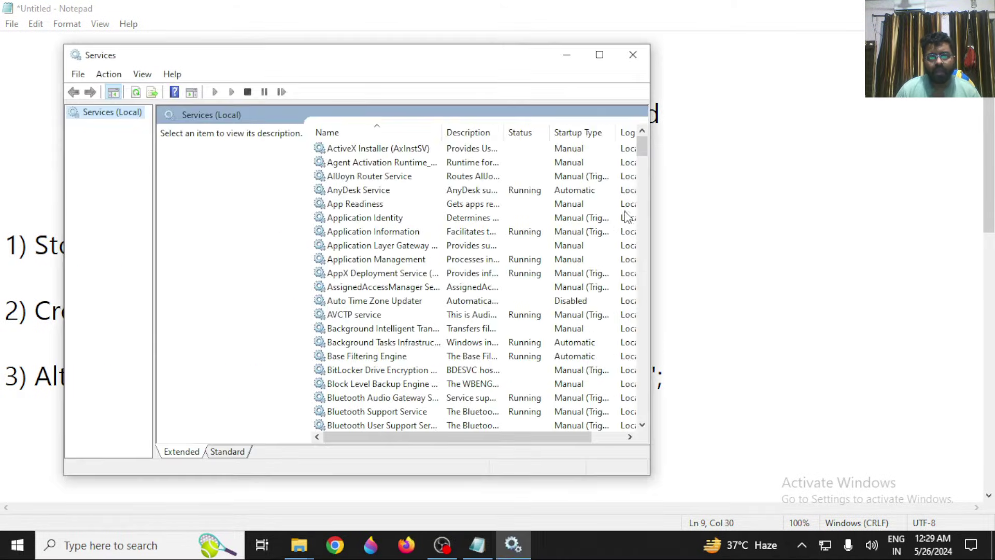
Find MySQL80 in the services list and stop it.
{"action": "scroll", "coordinate": [642, 155], "scroll_direction": "down", "scroll_amount": 15}
{"action": "scroll", "coordinate": [648, 363], "scroll_direction": "down", "scroll_amount": 20}
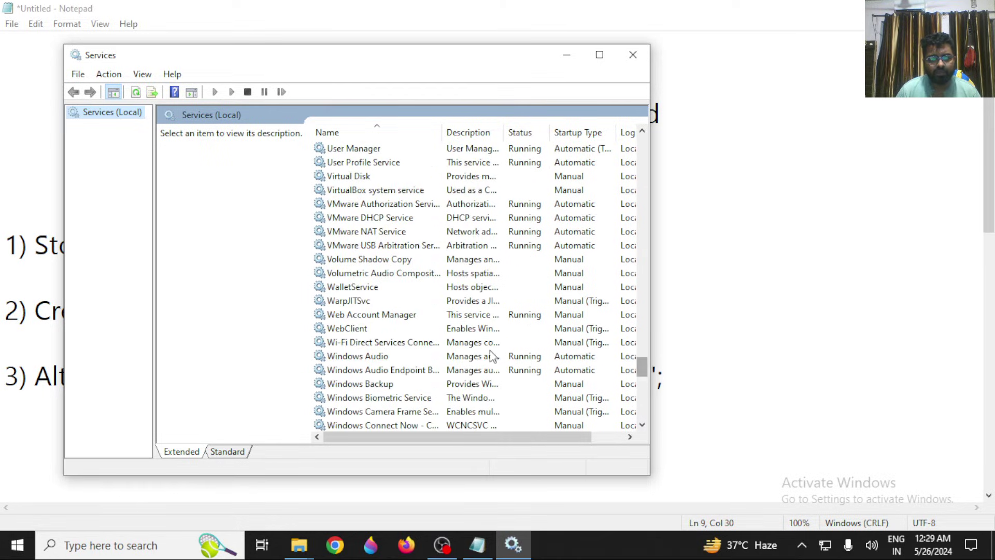
{"action": "left_click", "coordinate": [464, 343]}
{"action": "key", "text": "m"}
{"action": "scroll", "coordinate": [453, 347], "scroll_direction": "down", "scroll_amount": 2}
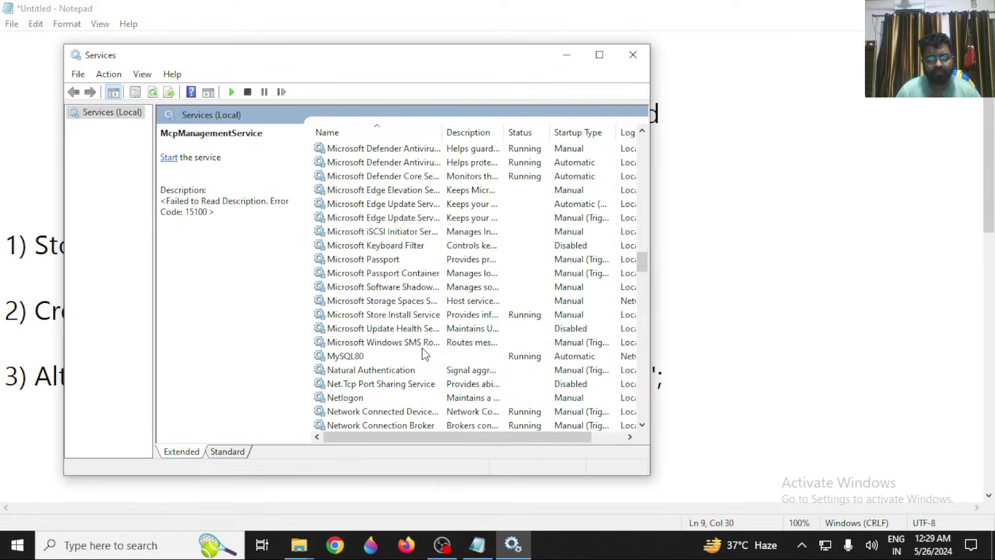
{"action": "left_click", "coordinate": [366, 357]}
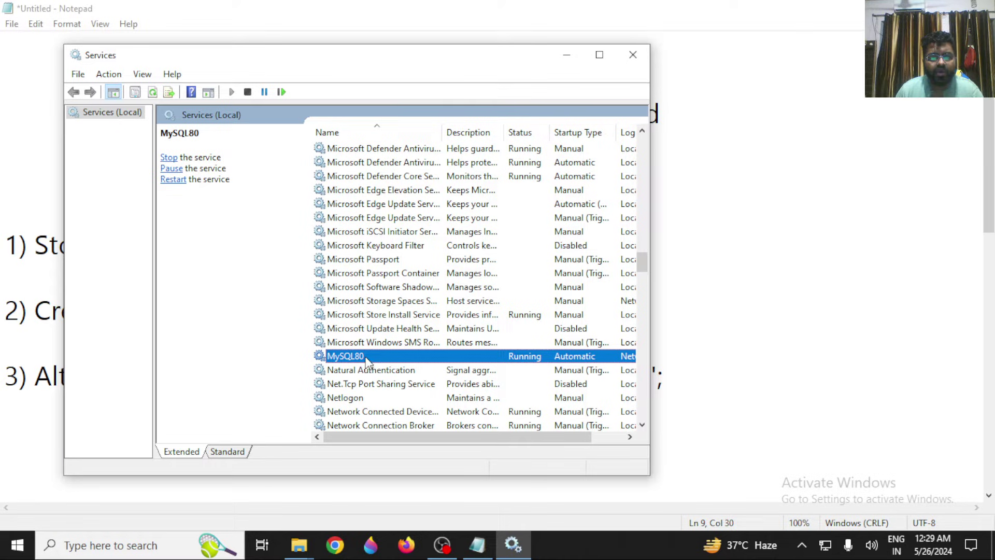
{"action": "right_click", "coordinate": [361, 358]}
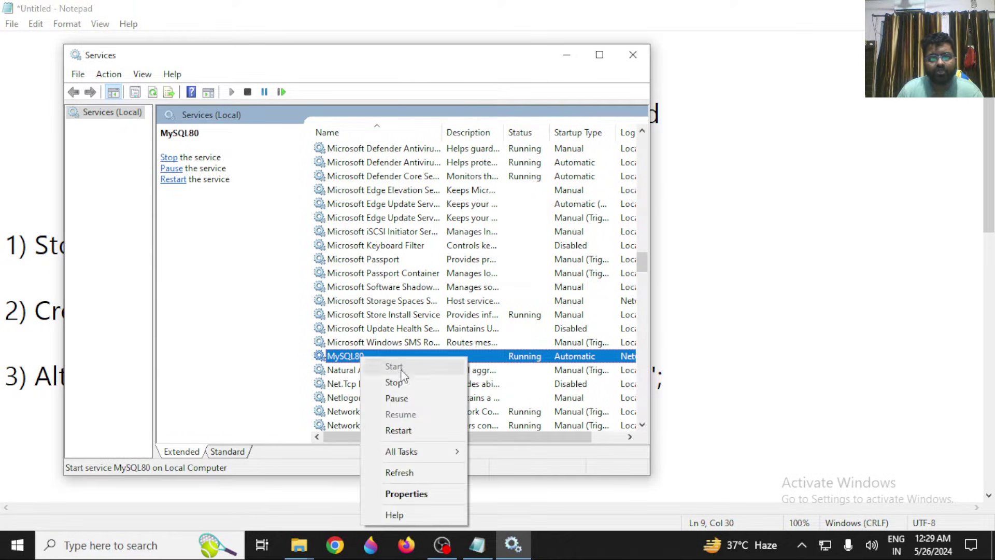
{"action": "left_click", "coordinate": [410, 382]}
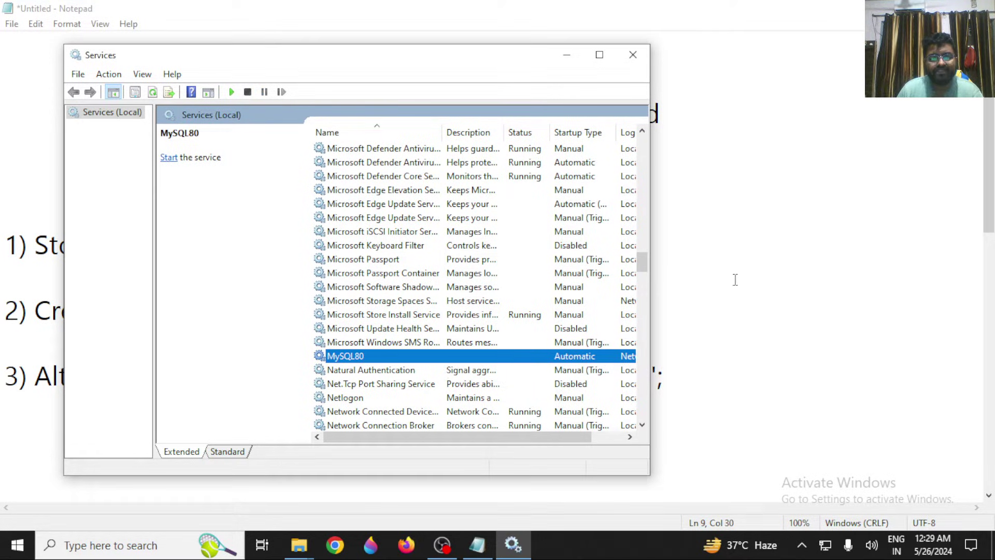
Create a new text document in the empty 'new' folder.
{"action": "mouse_move", "coordinate": [303, 543]}
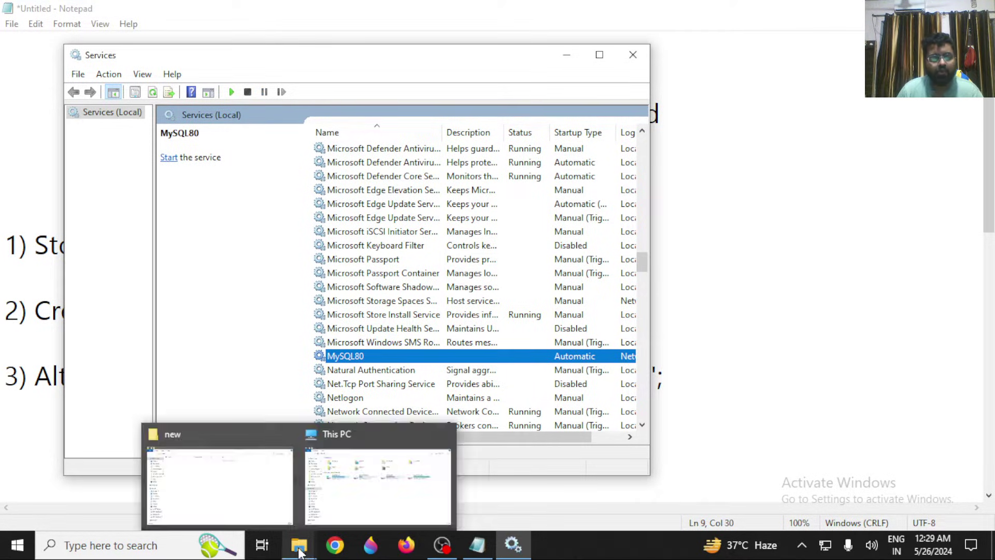
{"action": "left_click", "coordinate": [238, 518]}
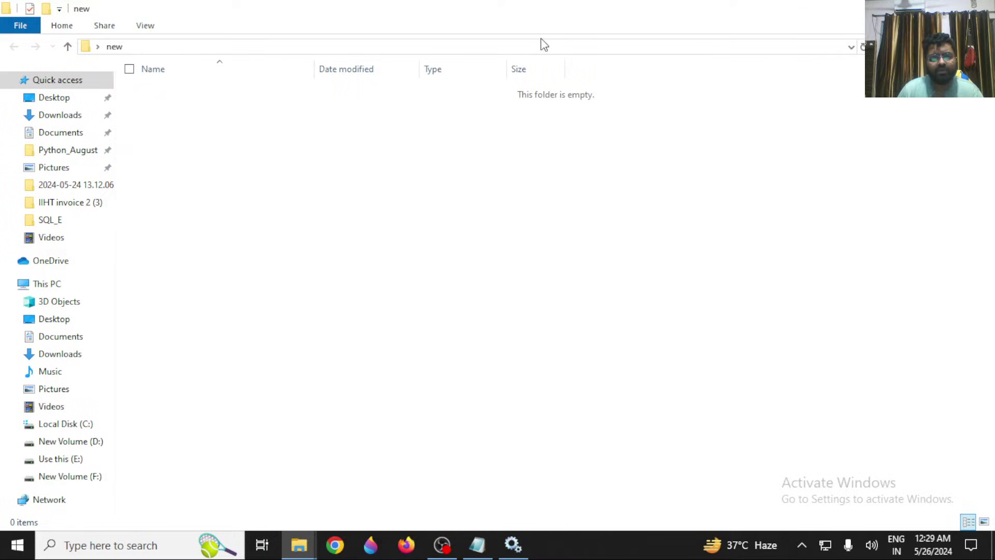
{"action": "left_click", "coordinate": [524, 52]}
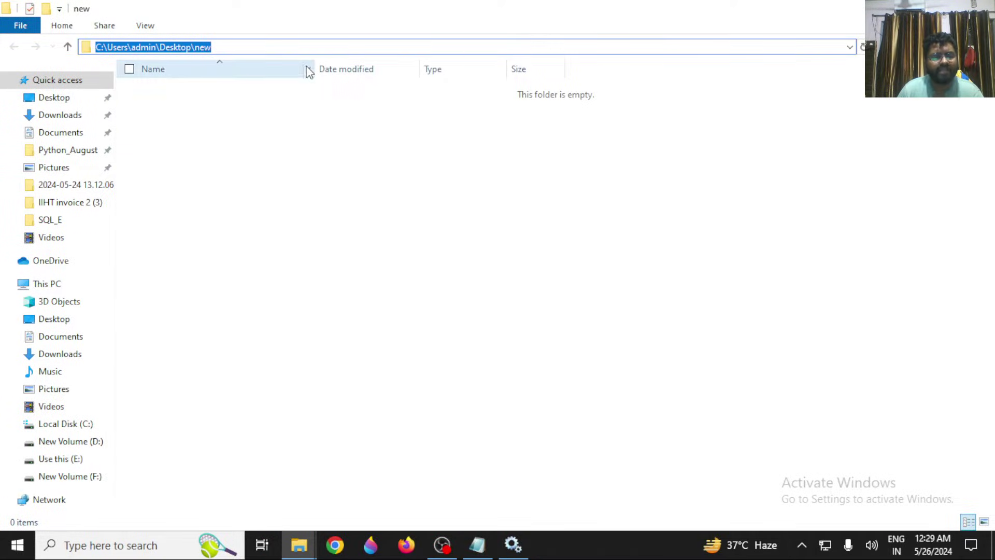
{"action": "right_click", "coordinate": [373, 180]}
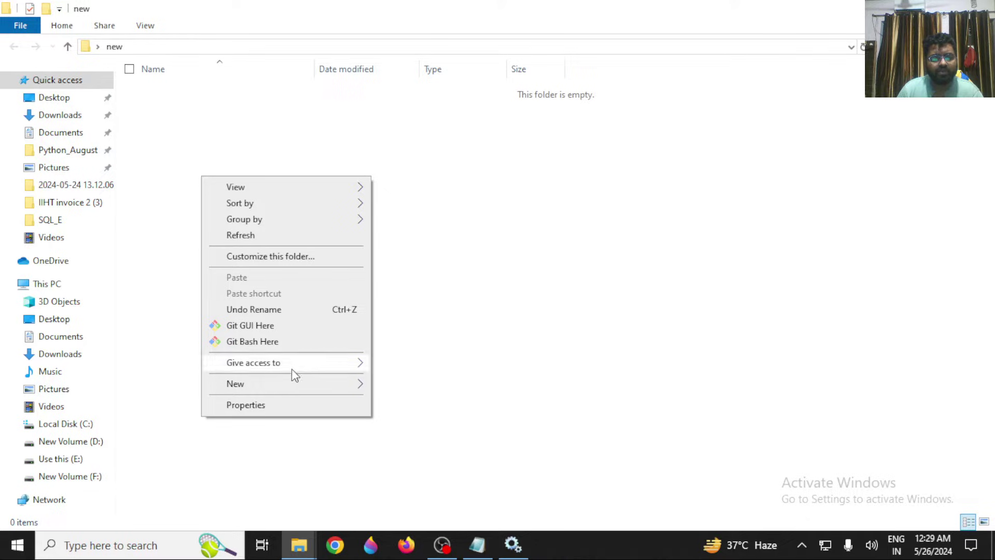
{"action": "mouse_move", "coordinate": [285, 387]}
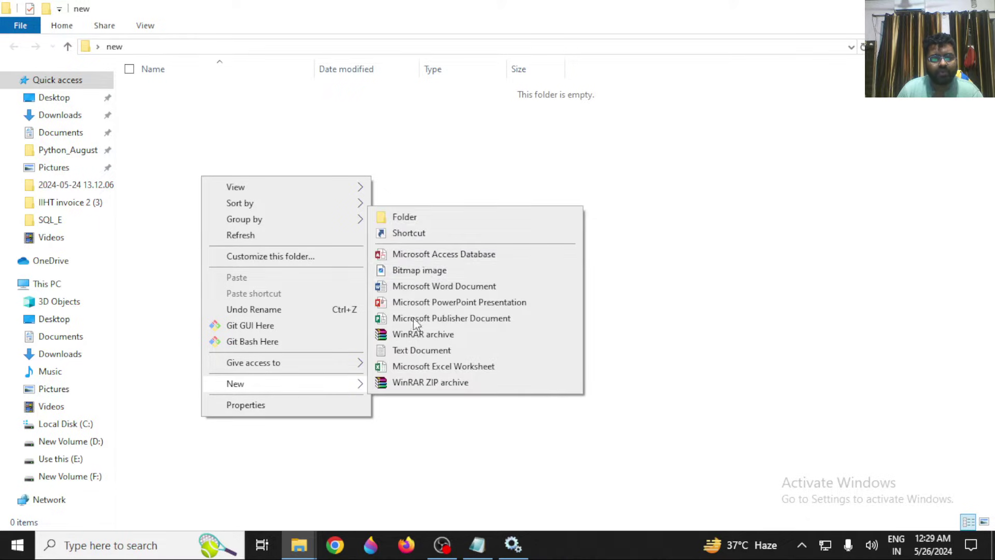
{"action": "left_click", "coordinate": [413, 352]}
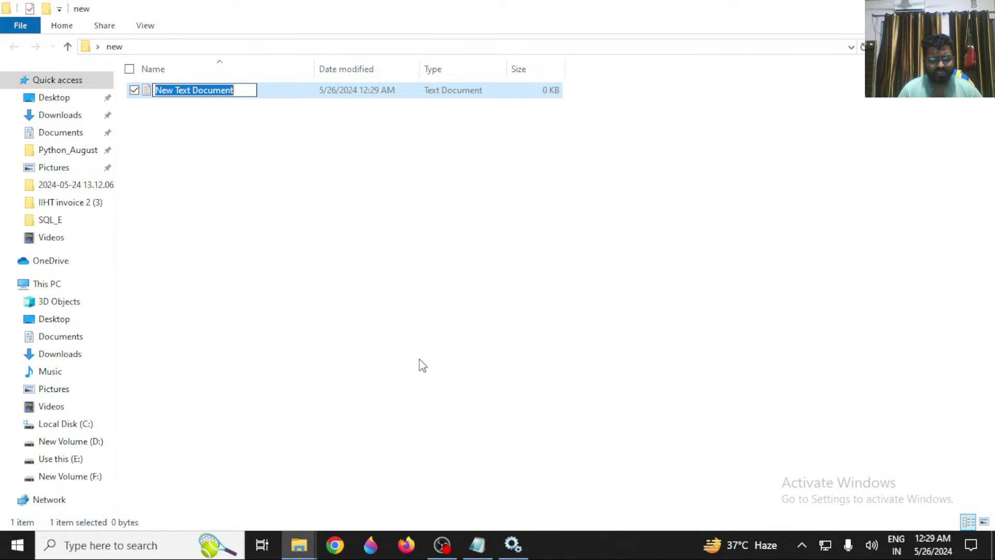
Name the new text document xyz.txt.
{"action": "key", "text": "BackSpace"}
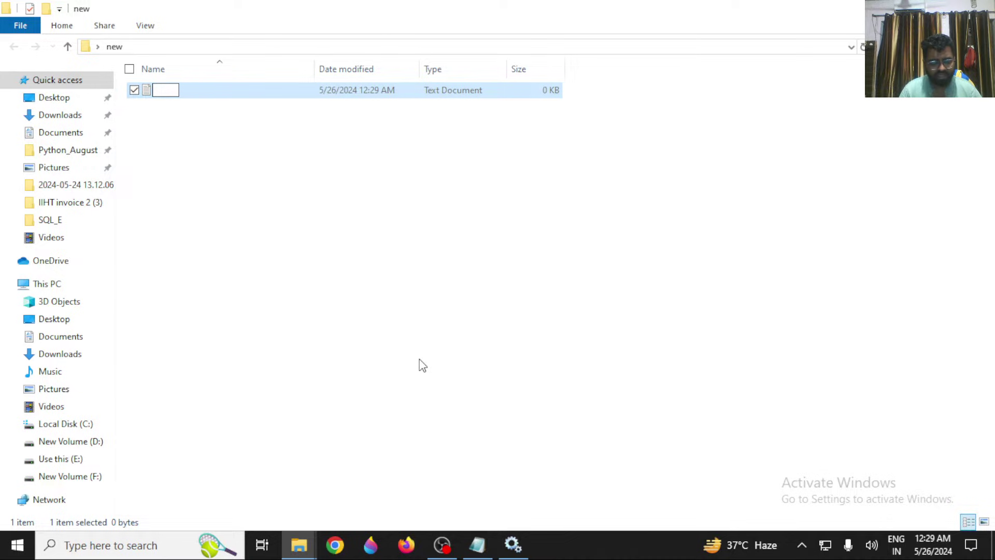
{"action": "type", "text": "tushar"}
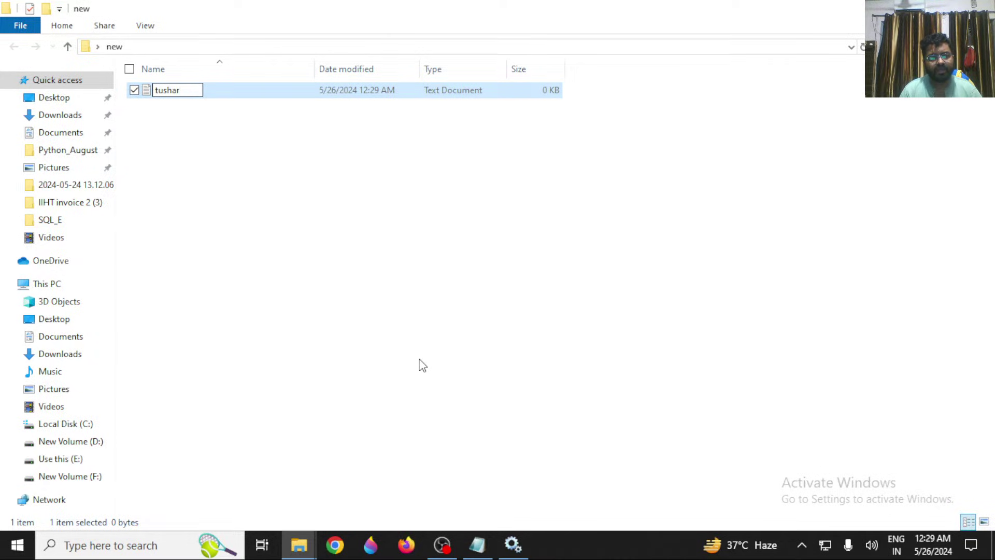
{"action": "key", "text": "BackSpace"}
{"action": "key", "text": "BackSpace"}
{"action": "key", "text": "BackSpace"}
{"action": "key", "text": "BackSpace"}
{"action": "key", "text": "BackSpace"}
{"action": "key", "text": "BackSpace"}
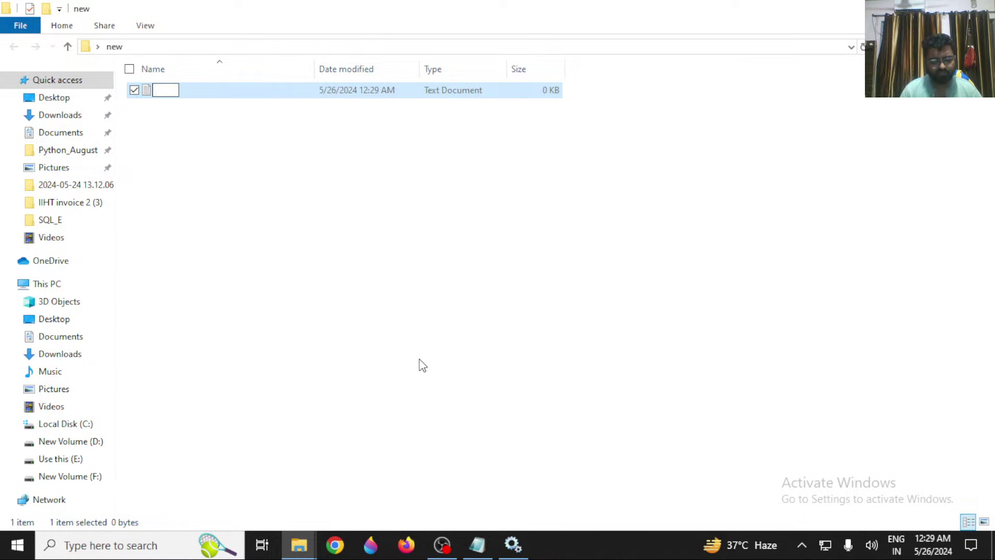
{"action": "type", "text": "password"}
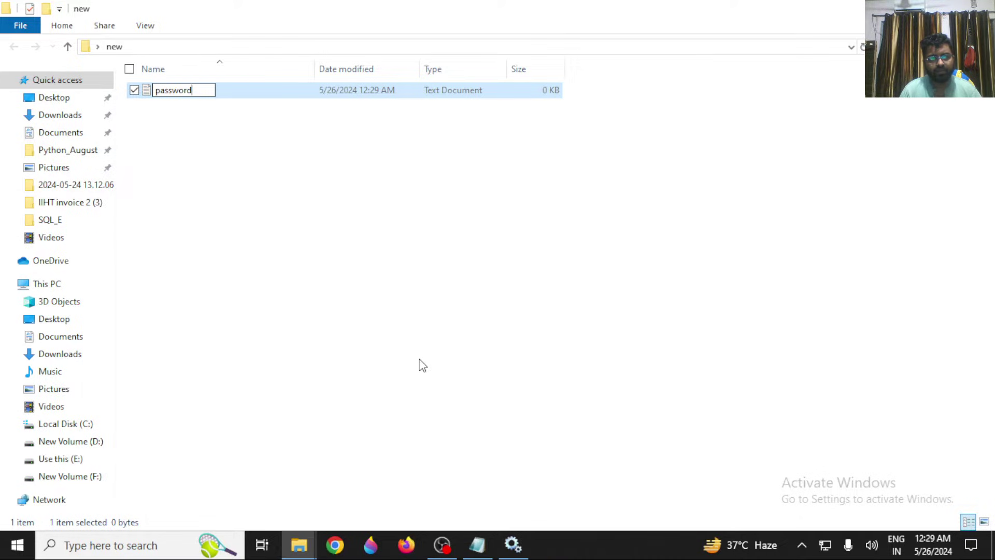
{"action": "type", "text": ".txt"}
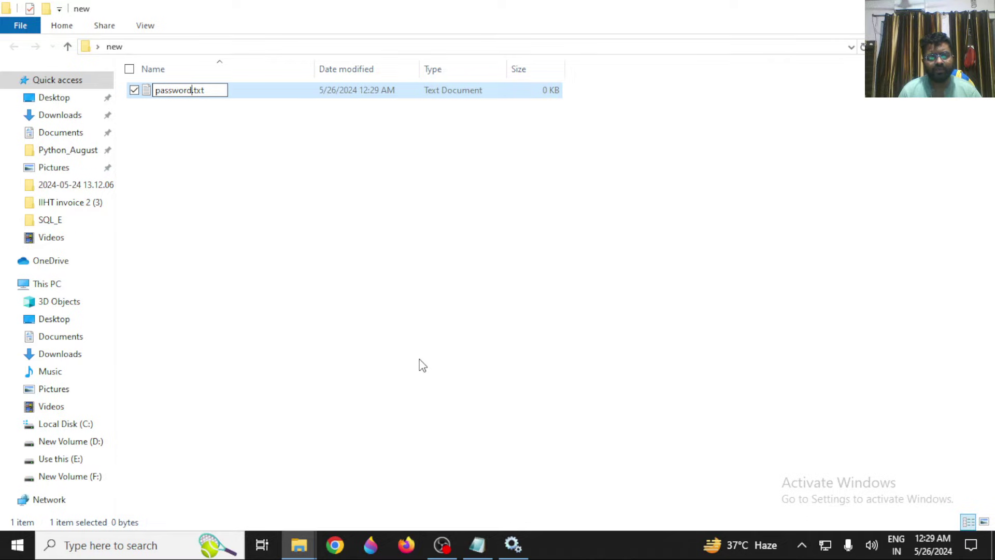
{"action": "key", "text": "BackSpace"}
{"action": "key", "text": "BackSpace"}
{"action": "key", "text": "BackSpace"}
{"action": "key", "text": "BackSpace"}
{"action": "key", "text": "BackSpace"}
{"action": "key", "text": "BackSpace"}
{"action": "key", "text": "BackSpace"}
{"action": "key", "text": "BackSpace"}
{"action": "type", "text": "xyz"}
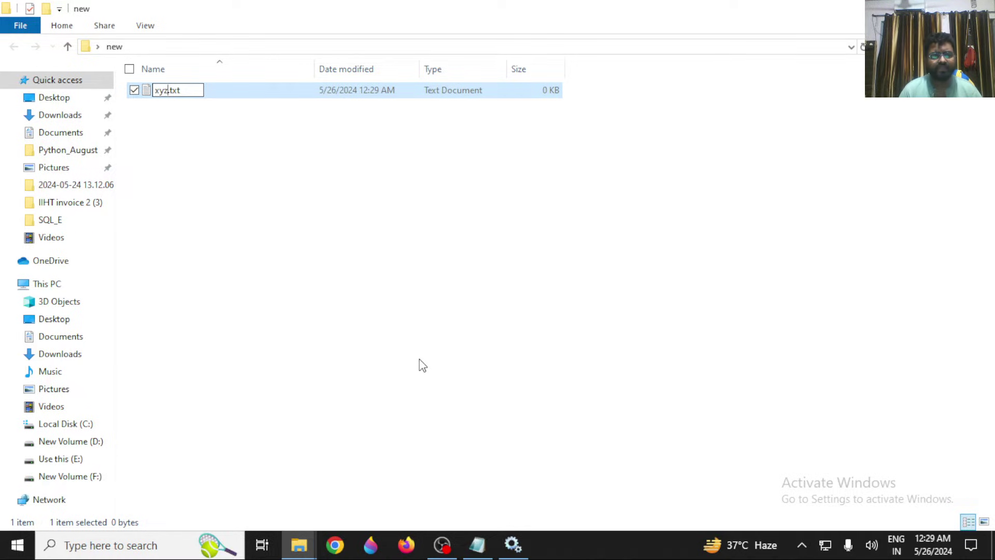
{"action": "key", "text": "Return"}
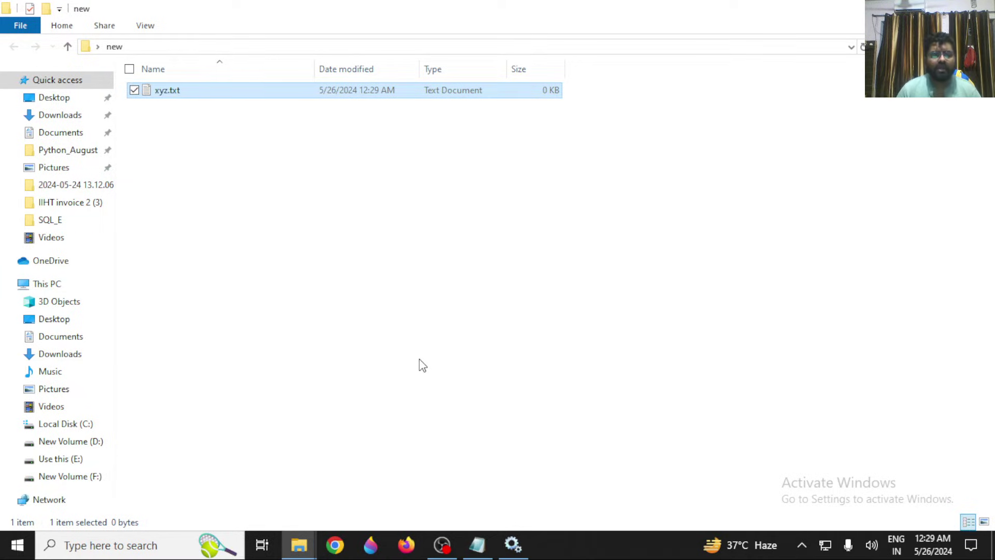
Open xyz.txt in Notepad and paste in the ALTER USER line copied from the notes.
{"action": "double_click", "coordinate": [208, 100]}
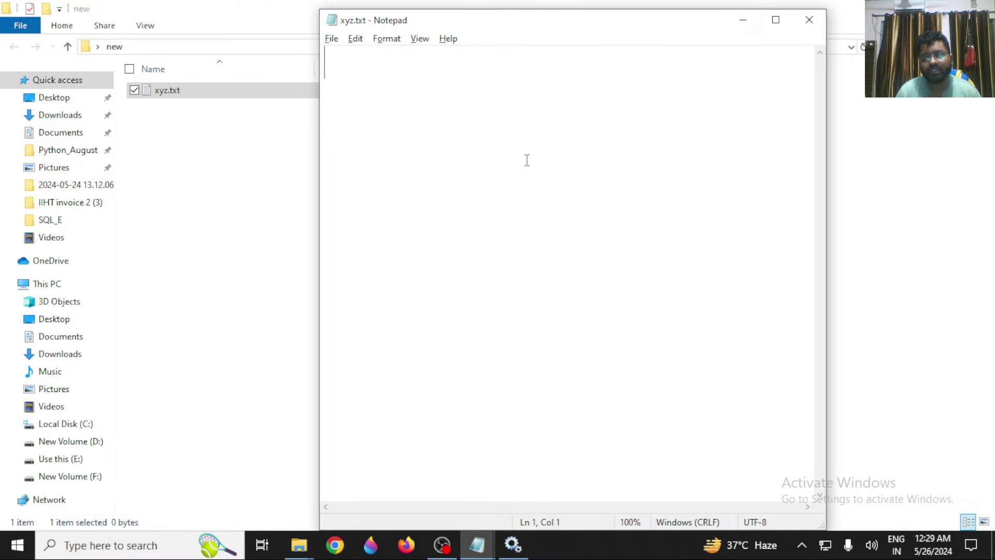
{"action": "key", "text": "alt+Tab"}
{"action": "key", "text": "Tab"}
{"action": "key", "text": "Tab"}
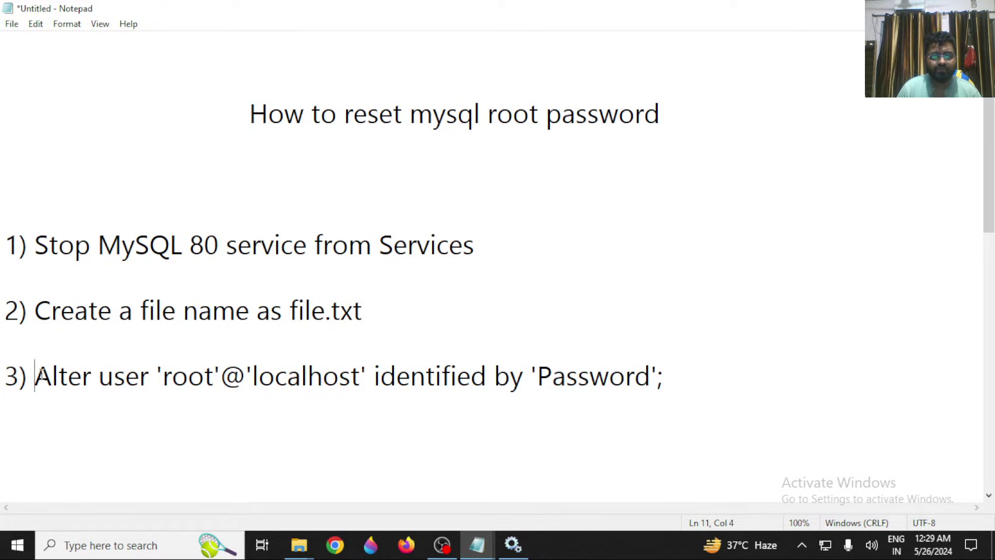
{"action": "left_click_drag", "start_coordinate": [35, 376], "coordinate": [927, 388]}
{"action": "key", "text": "ctrl+c"}
{"action": "key", "text": "alt+Tab"}
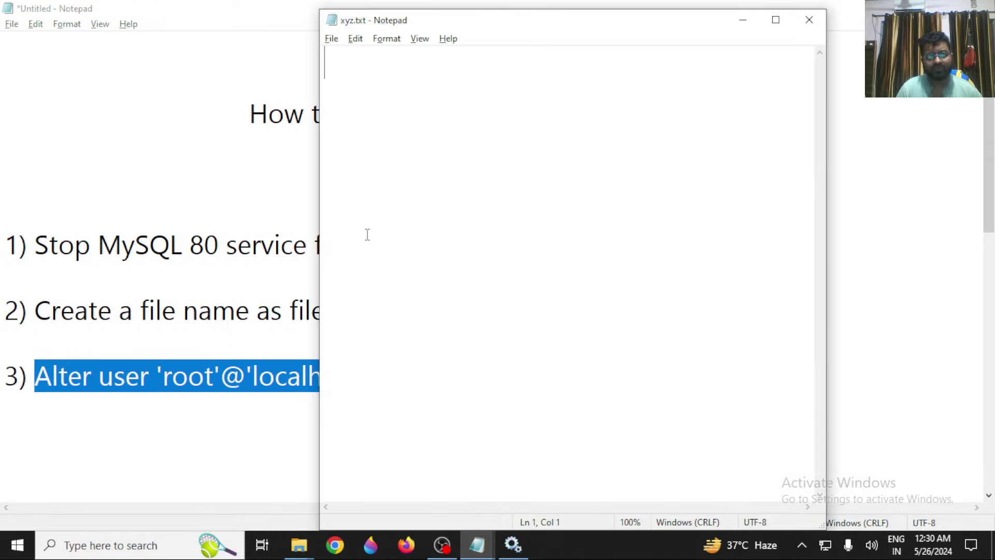
{"action": "key", "text": "ctrl+v"}
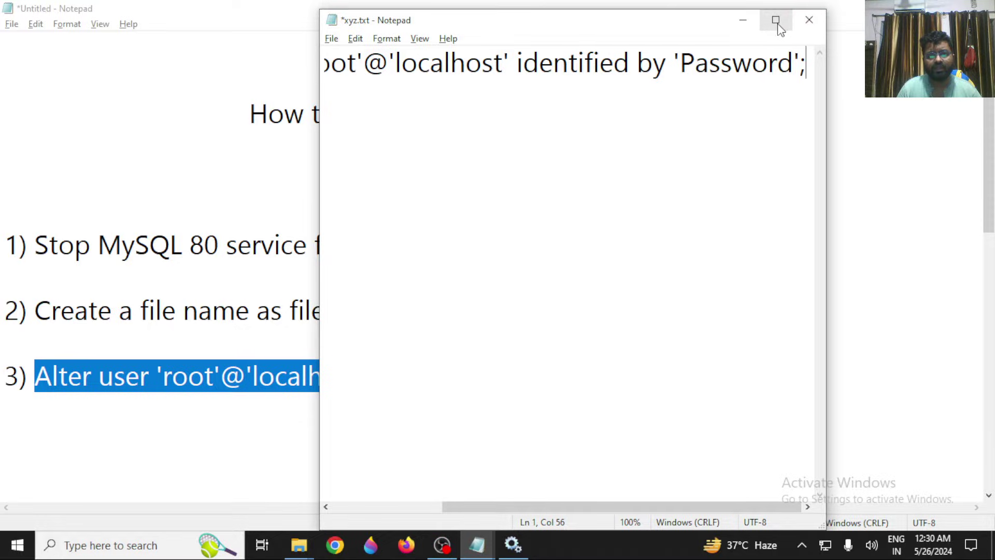
{"action": "left_click", "coordinate": [776, 20]}
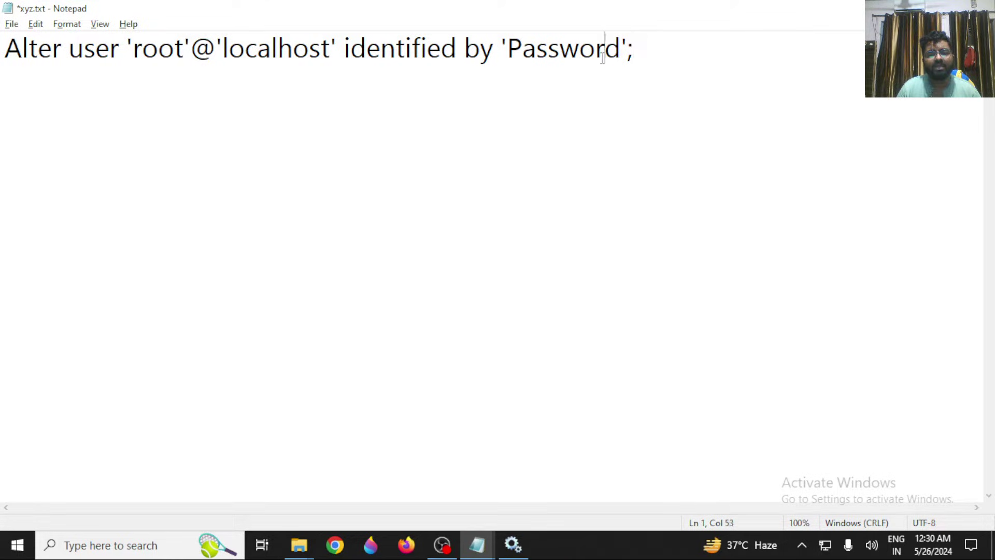
{"action": "double_click", "coordinate": [573, 45]}
{"action": "key", "text": "Left"}
{"action": "key", "text": "Right"}
{"action": "key", "text": "Right"}
{"action": "key", "text": "Right"}
{"action": "key", "text": "Right"}
{"action": "key", "text": "Right"}
{"action": "key", "text": "Right"}
{"action": "key", "text": "Right"}
{"action": "key", "text": "Right"}
{"action": "key", "text": "Right"}
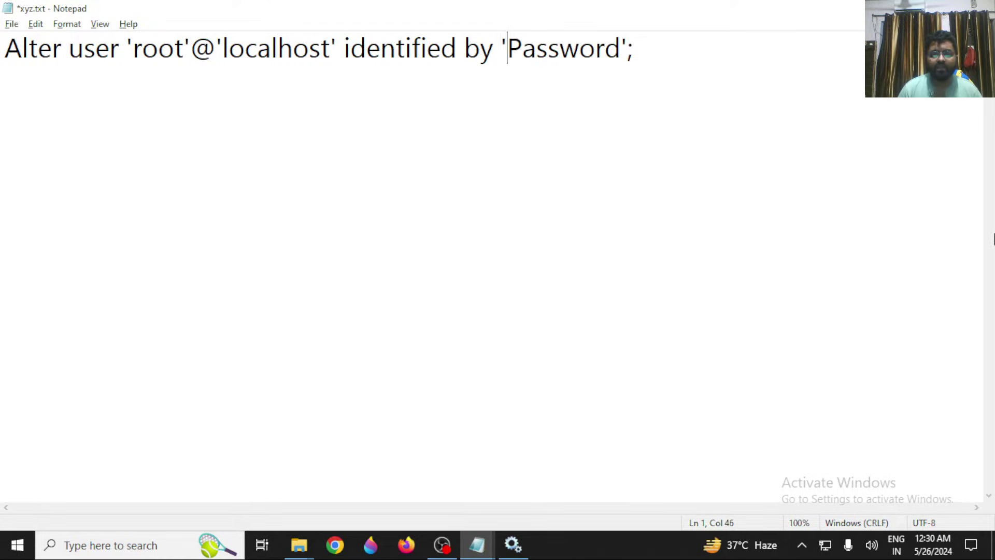
{"action": "key", "text": "BackSpace"}
{"action": "key", "text": "BackSpace"}
{"action": "key", "text": "BackSpace"}
{"action": "key", "text": "BackSpace"}
{"action": "key", "text": "BackSpace"}
{"action": "key", "text": "BackSpace"}
{"action": "key", "text": "BackSpace"}
{"action": "key", "text": "BackSpace"}
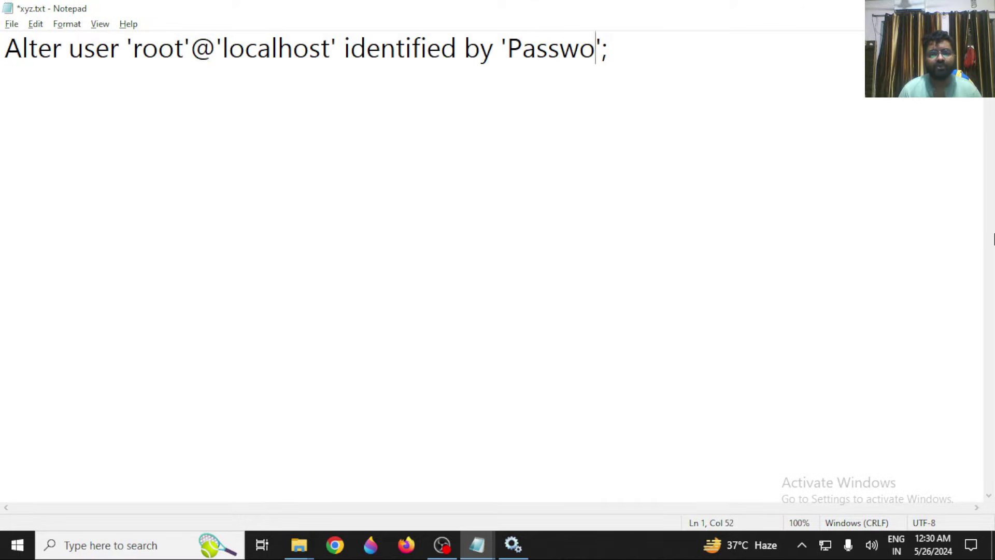
{"action": "type", "text": "12345"}
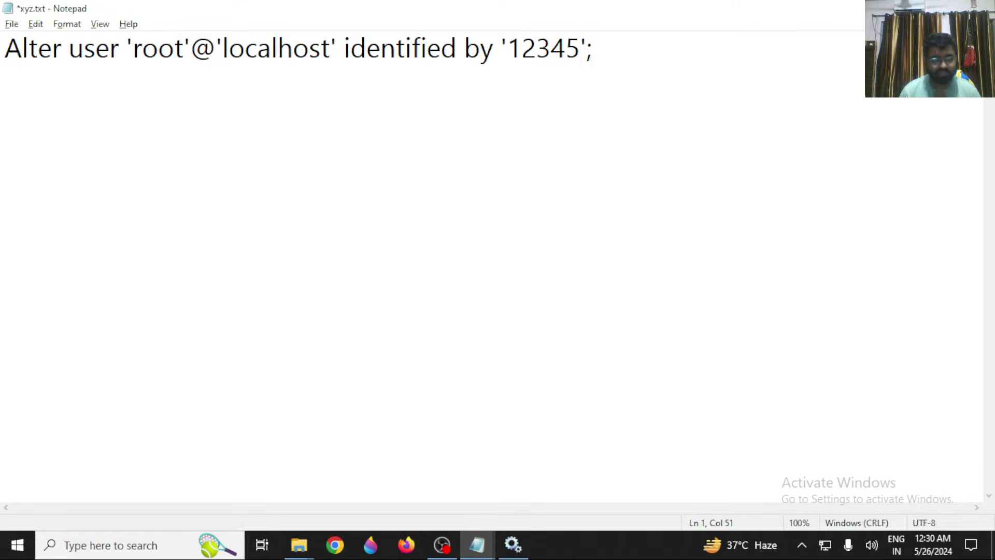
{"action": "key", "text": "ctrl+s"}
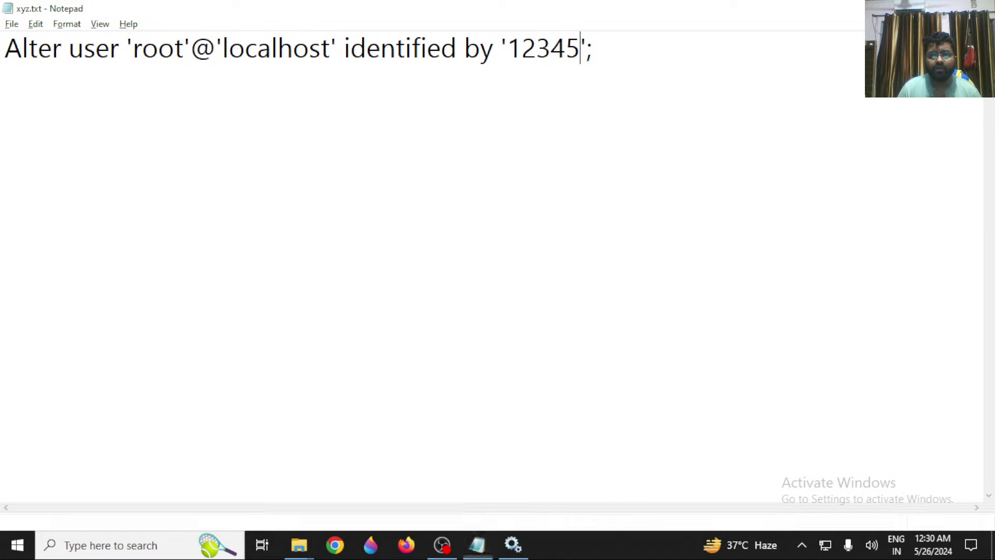
{"action": "key", "text": "alt+Tab"}
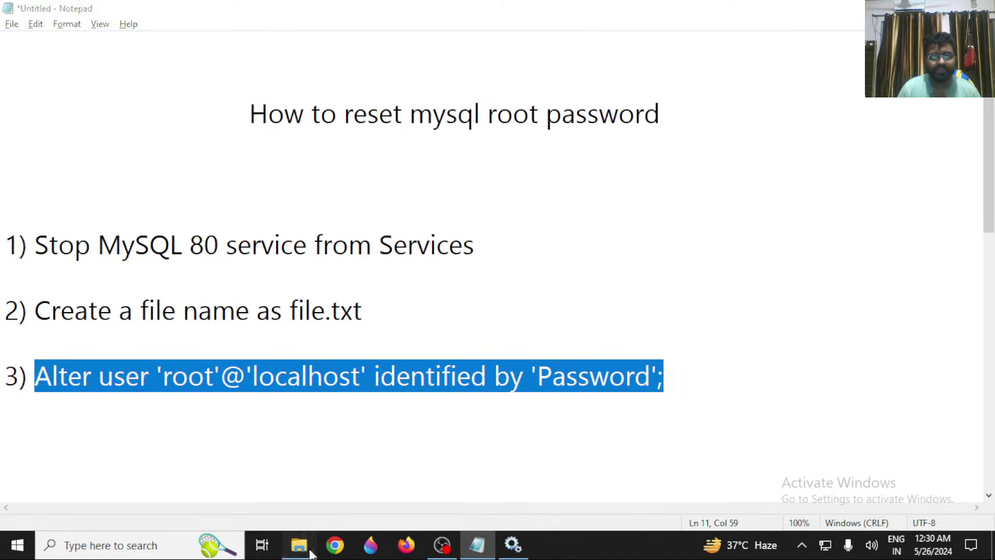
In File Explorer, browse to C:\Program Files.
{"action": "mouse_move", "coordinate": [299, 544]}
{"action": "left_click", "coordinate": [277, 497]}
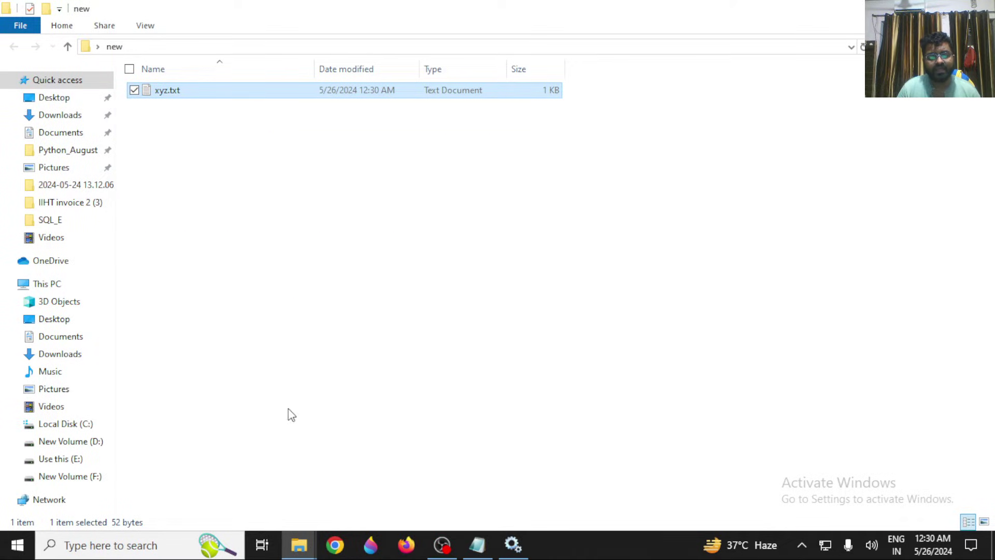
{"action": "left_click", "coordinate": [299, 544]}
{"action": "left_click", "coordinate": [382, 496]}
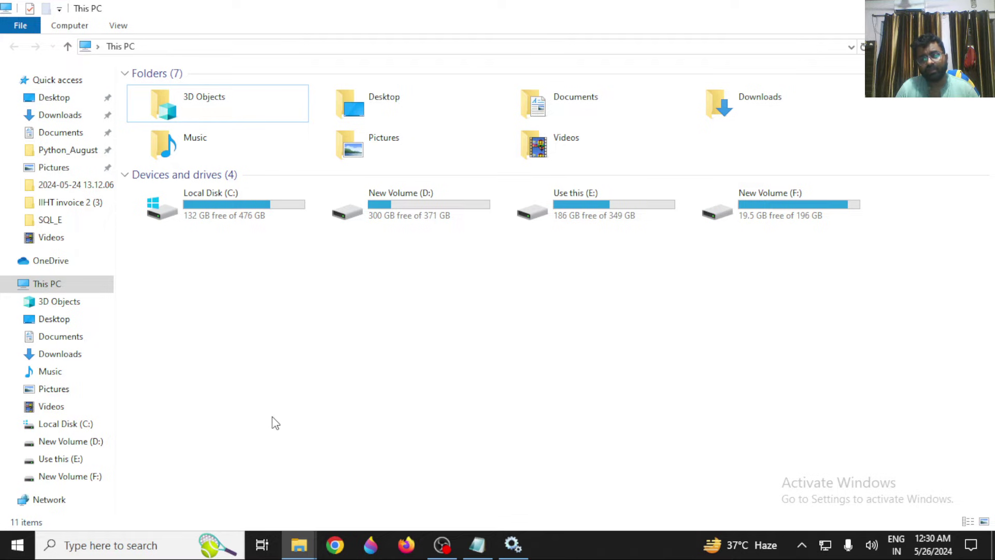
{"action": "left_click", "coordinate": [240, 219]}
{"action": "double_click", "coordinate": [240, 219]}
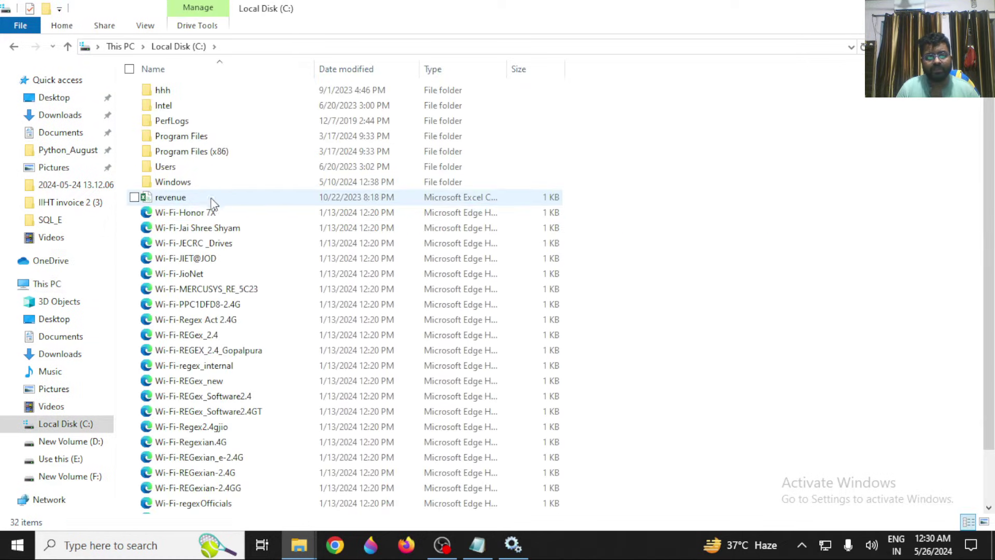
{"action": "double_click", "coordinate": [205, 138]}
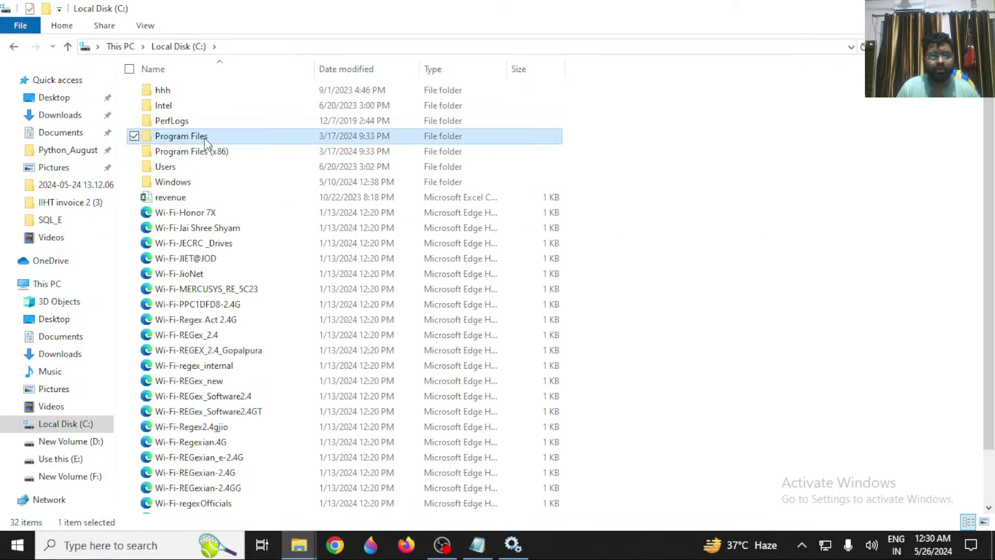
{"action": "left_click", "coordinate": [177, 200]}
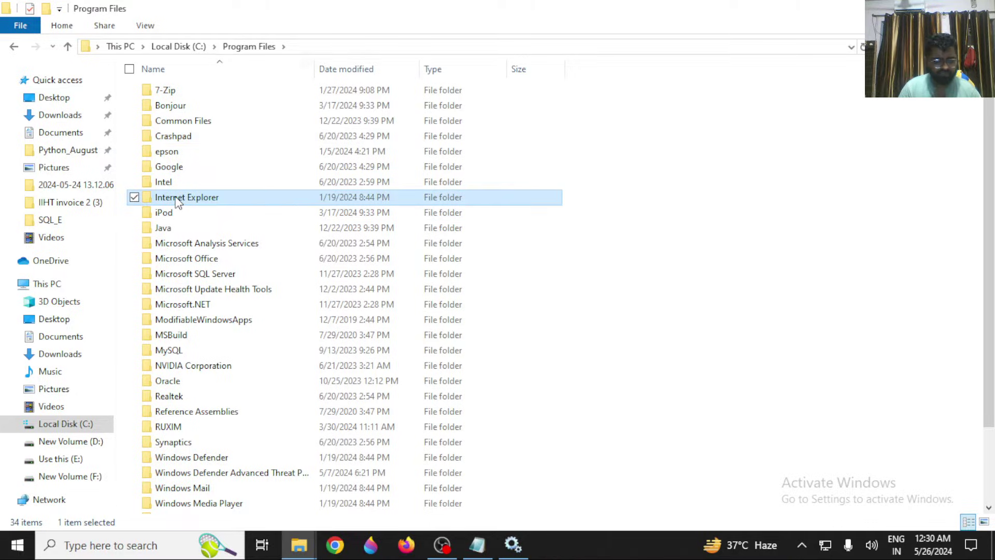
Open MySQL\MySQL Server 8.0\bin and copy its address-bar path.
{"action": "type", "text": "my"}
{"action": "key", "text": "Return"}
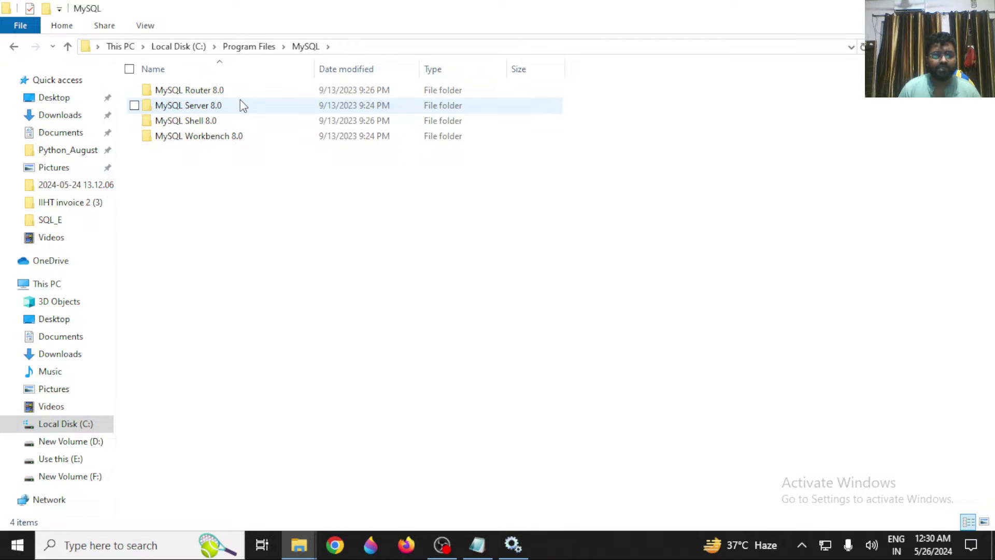
{"action": "mouse_move", "coordinate": [241, 101]}
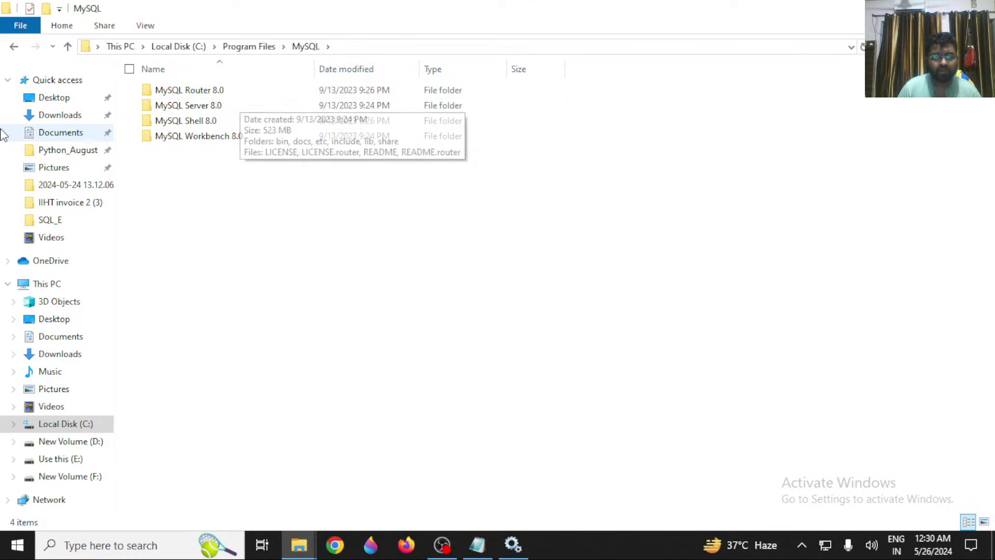
{"action": "left_click", "coordinate": [237, 109]}
{"action": "double_click", "coordinate": [237, 106]}
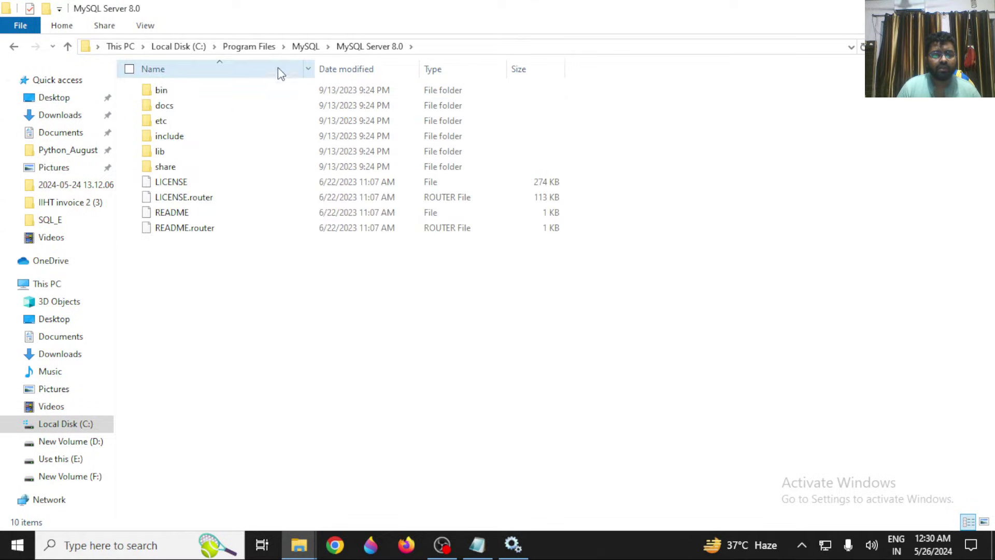
{"action": "double_click", "coordinate": [386, 93]}
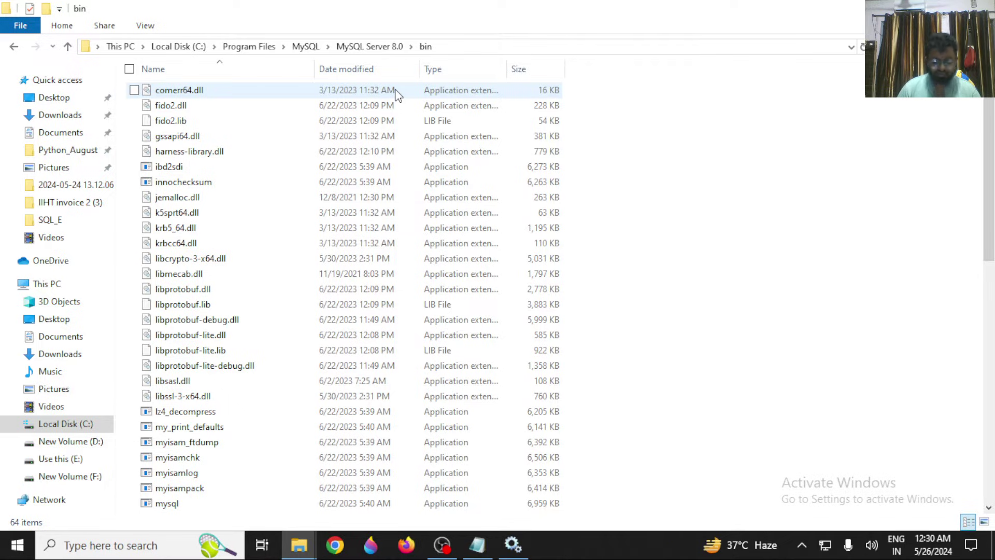
{"action": "left_click", "coordinate": [487, 46]}
{"action": "key", "text": "ctrl+c"}
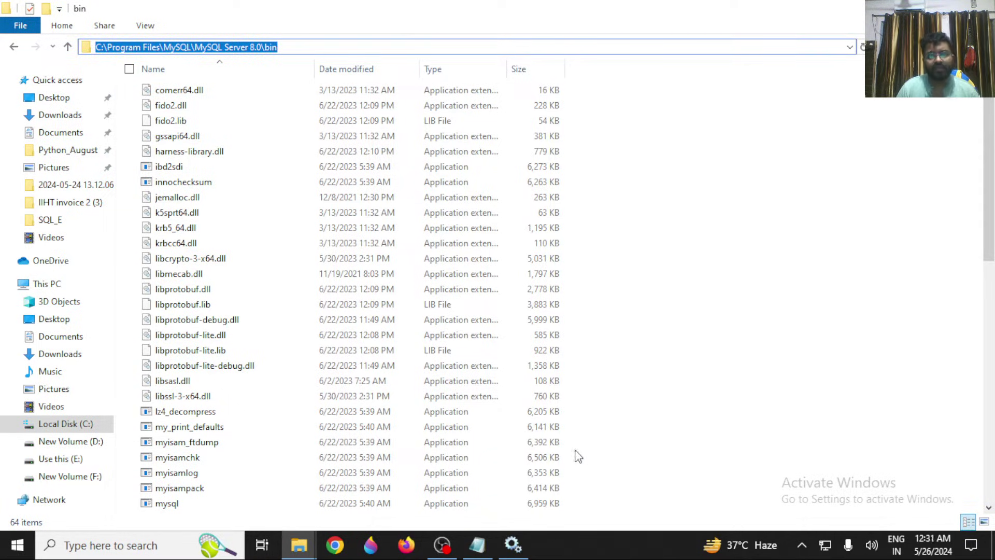
Paste the bin folder path as a new last line in the untitled notes.
{"action": "left_click", "coordinate": [477, 545]}
{"action": "left_click", "coordinate": [322, 455]}
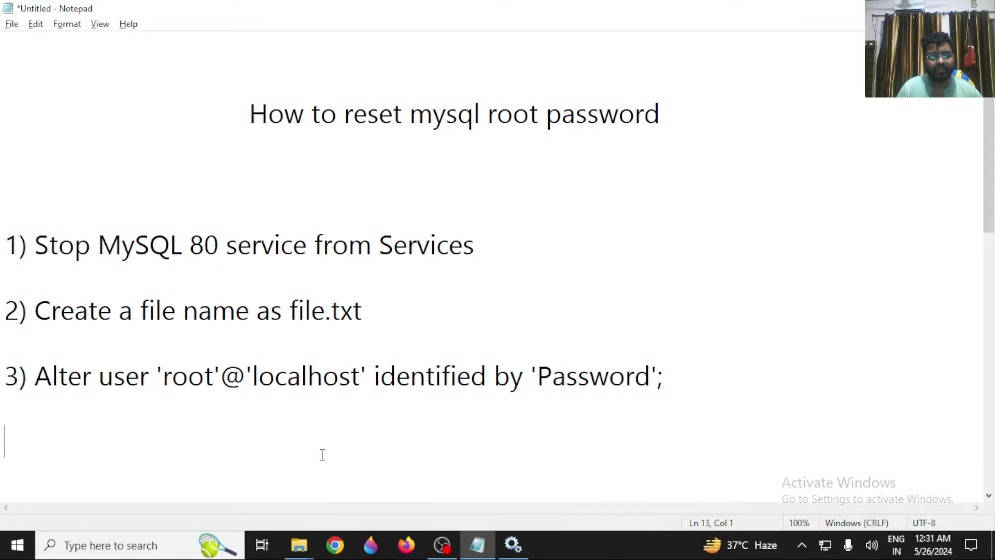
{"action": "key", "text": "ctrl+v"}
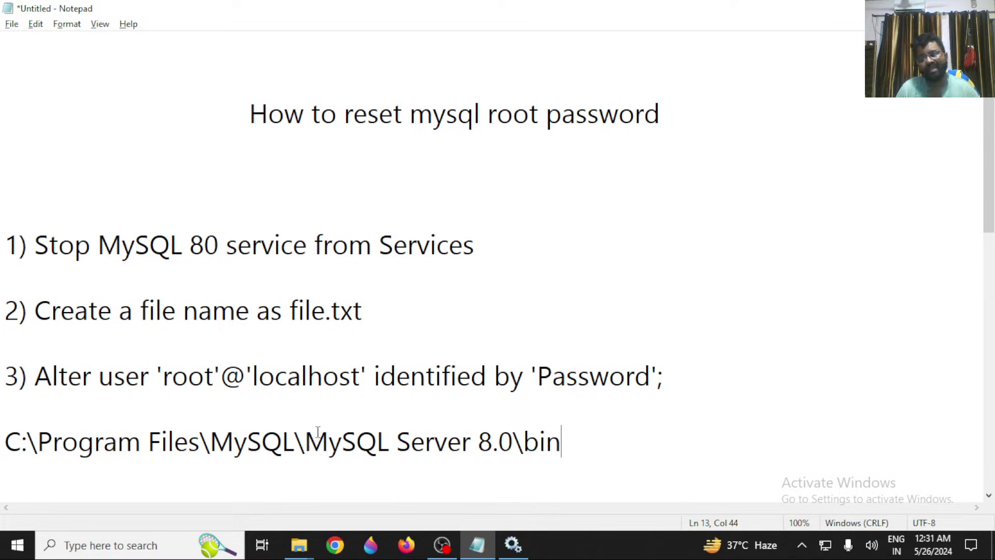
{"action": "key", "text": "alt+Tab"}
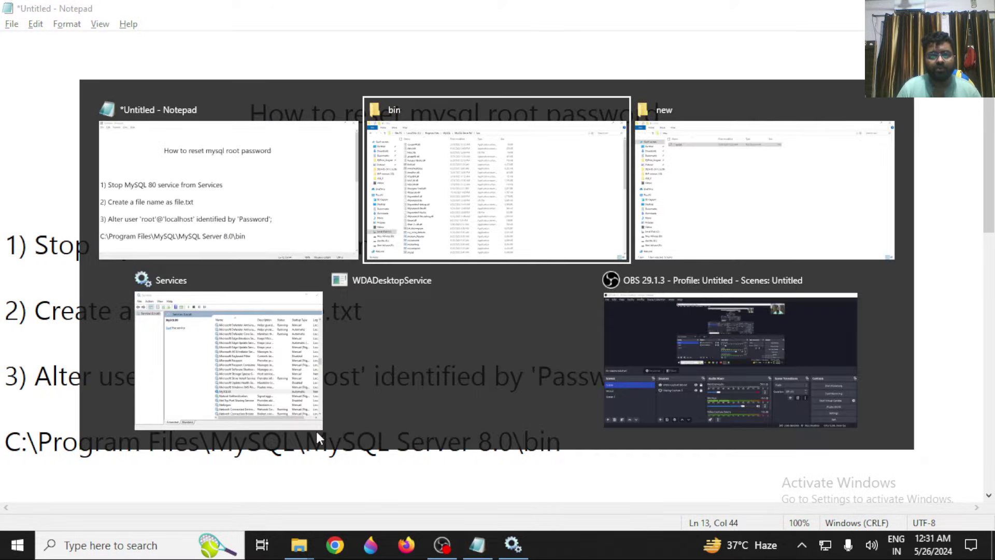
{"action": "key", "text": "super"}
Open Command Prompt and cd into C:\Program Files\MySQL\MySQL Server 8.0\bin.
{"action": "type", "text": "comm"}
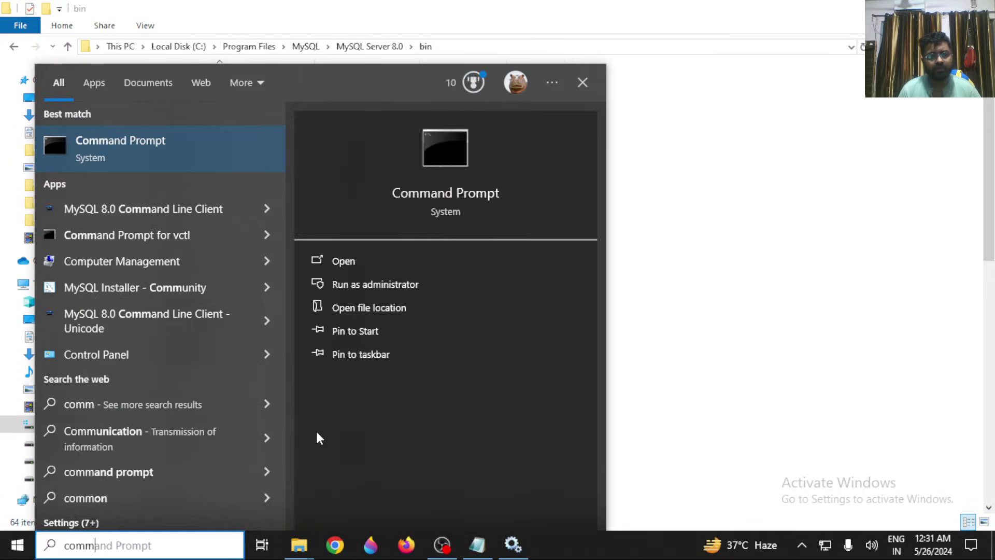
{"action": "key", "text": "Return"}
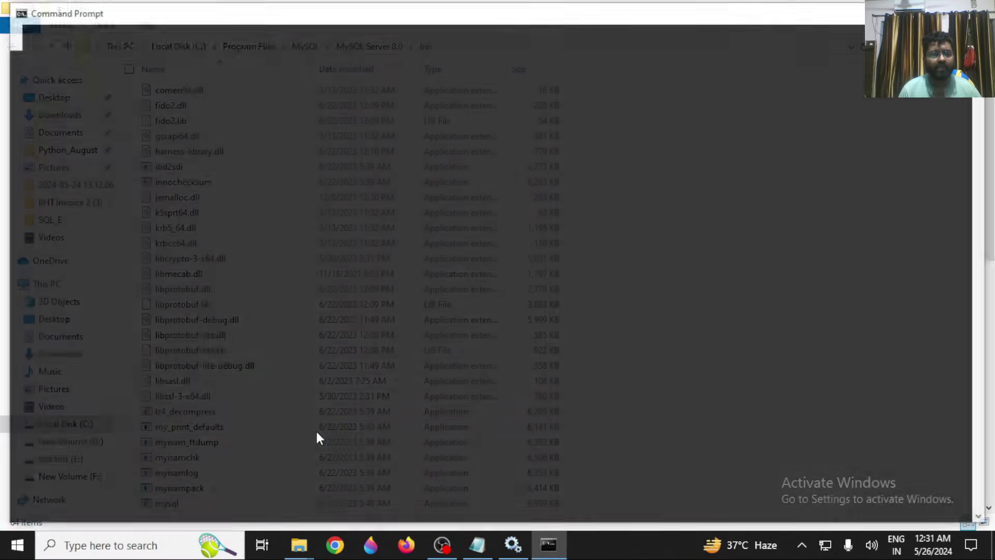
{"action": "type", "text": "cd"}
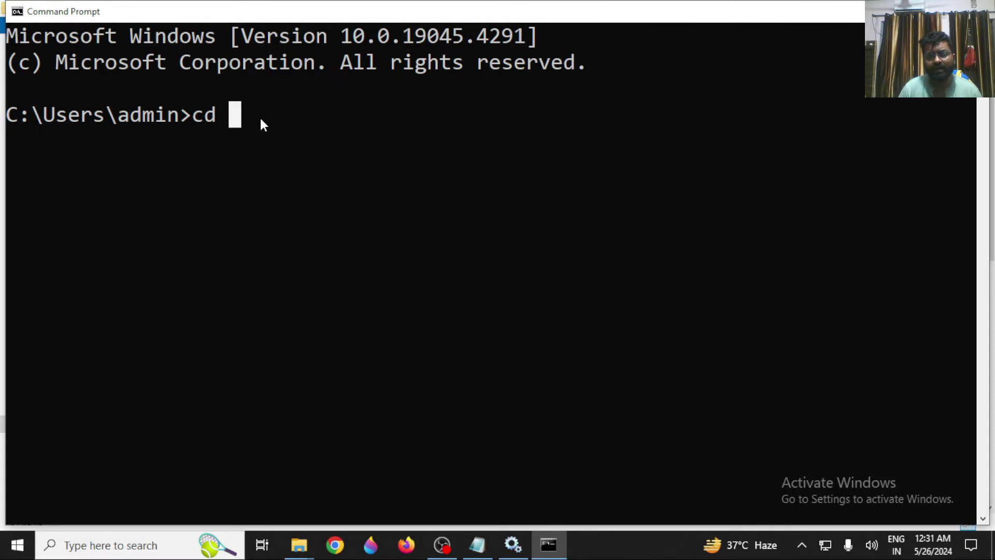
{"action": "key", "text": "ctrl+v"}
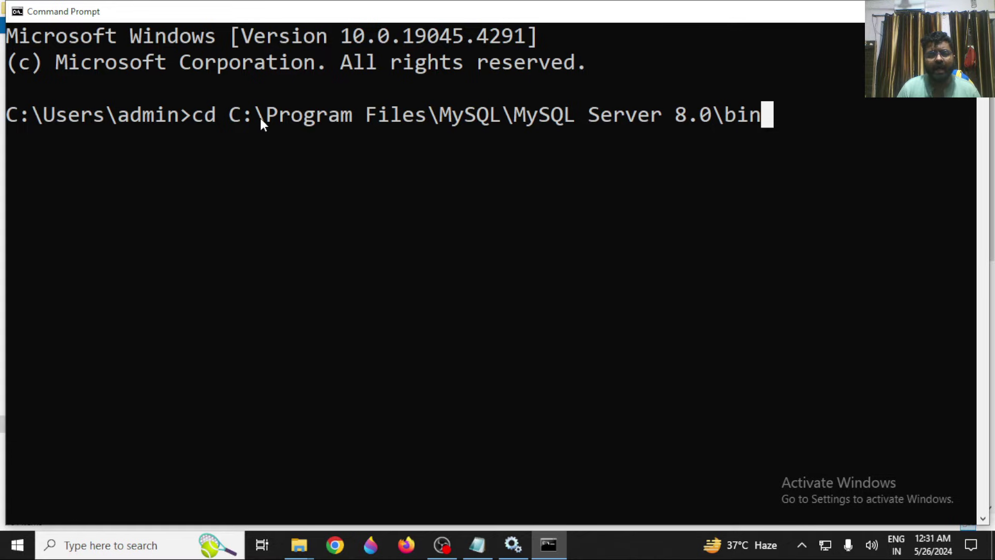
{"action": "key", "text": "Return"}
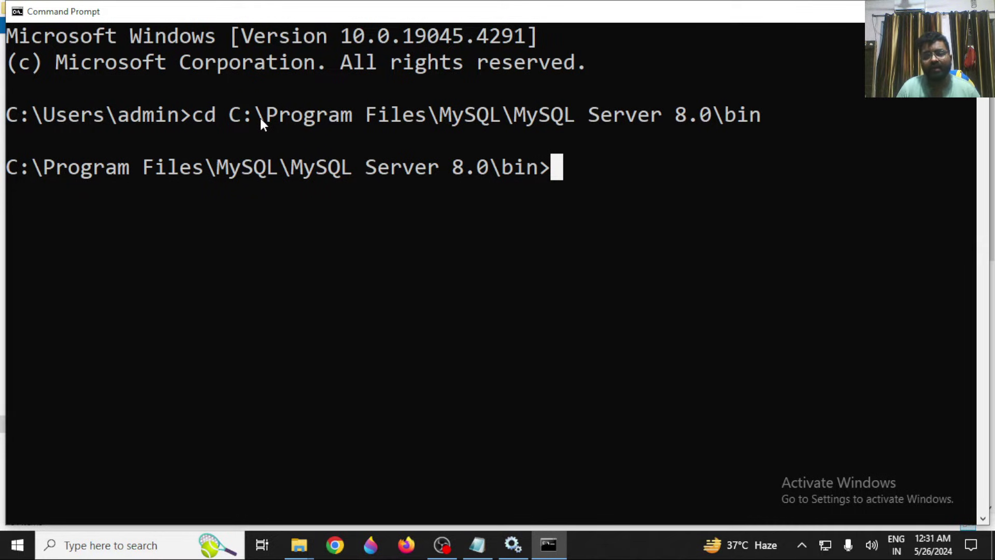
{"action": "key", "text": "alt+Tab"}
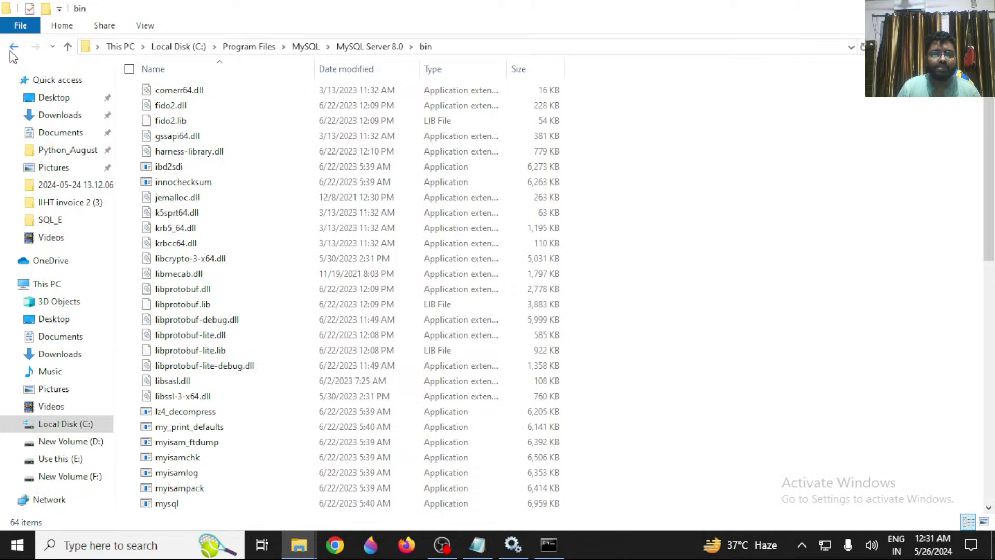
Go back up to Local Disk (C:) and turn on hidden items in File Explorer.
{"action": "left_click", "coordinate": [12, 46]}
{"action": "left_click", "coordinate": [12, 46]}
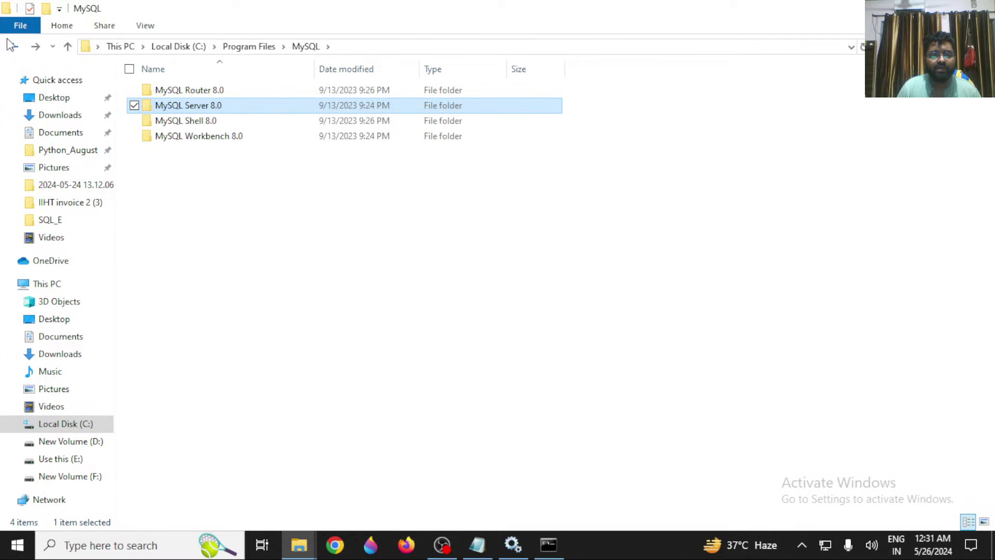
{"action": "left_click", "coordinate": [13, 46]}
{"action": "left_click", "coordinate": [12, 46]}
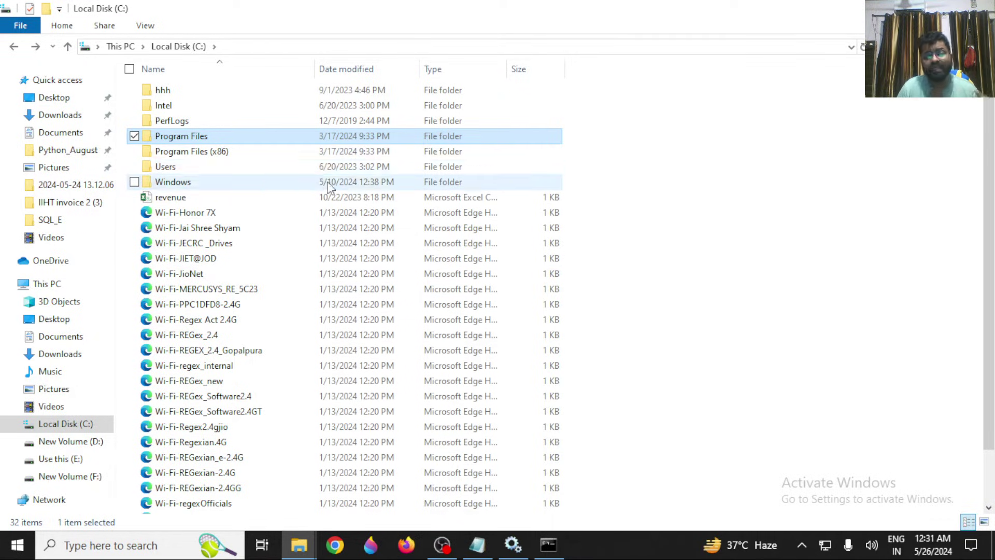
{"action": "left_click", "coordinate": [156, 24]}
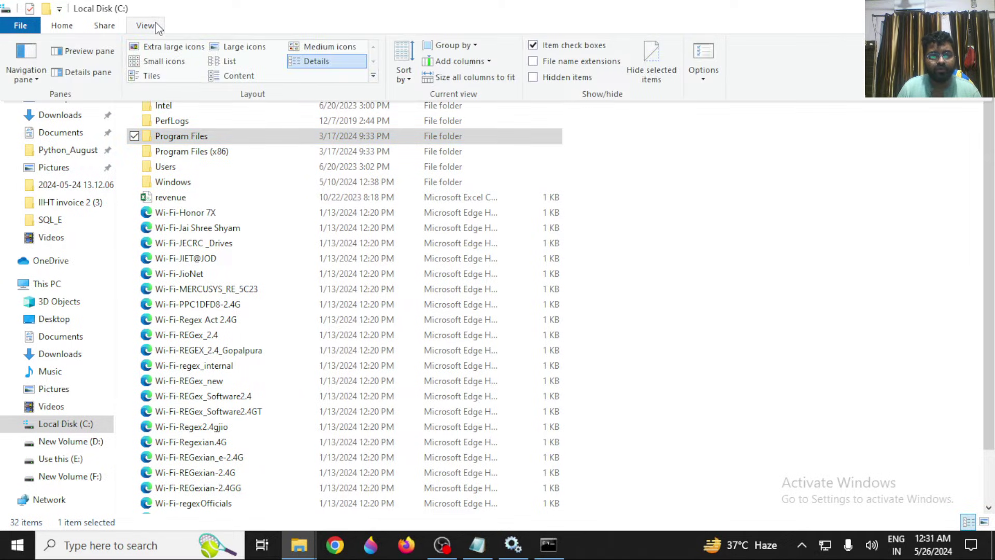
{"action": "left_click", "coordinate": [543, 81]}
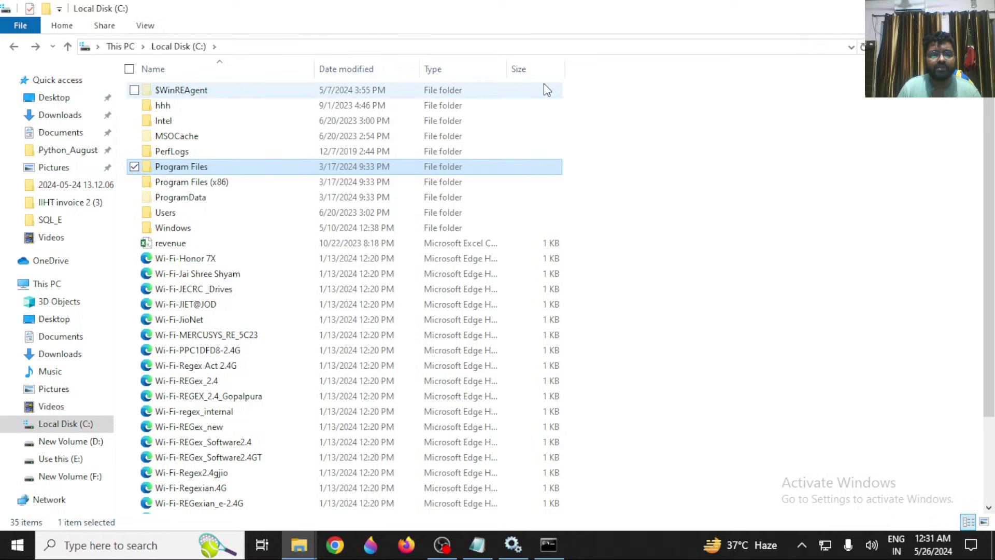
{"action": "left_click", "coordinate": [145, 25]}
{"action": "left_click", "coordinate": [737, 251]}
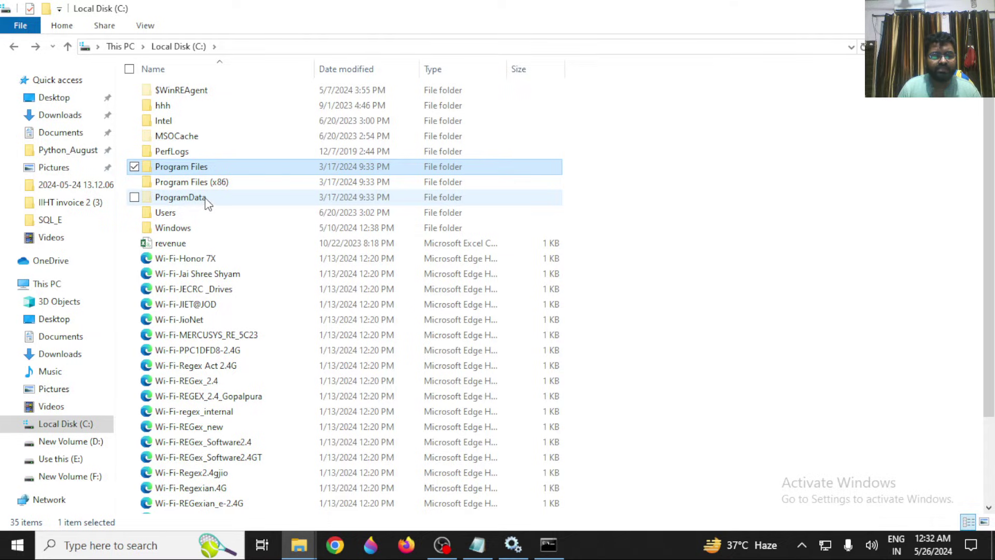
Open C:\ProgramData\MySQL\MySQL Server 8.0, then bring Command Prompt back.
{"action": "mouse_move", "coordinate": [206, 202]}
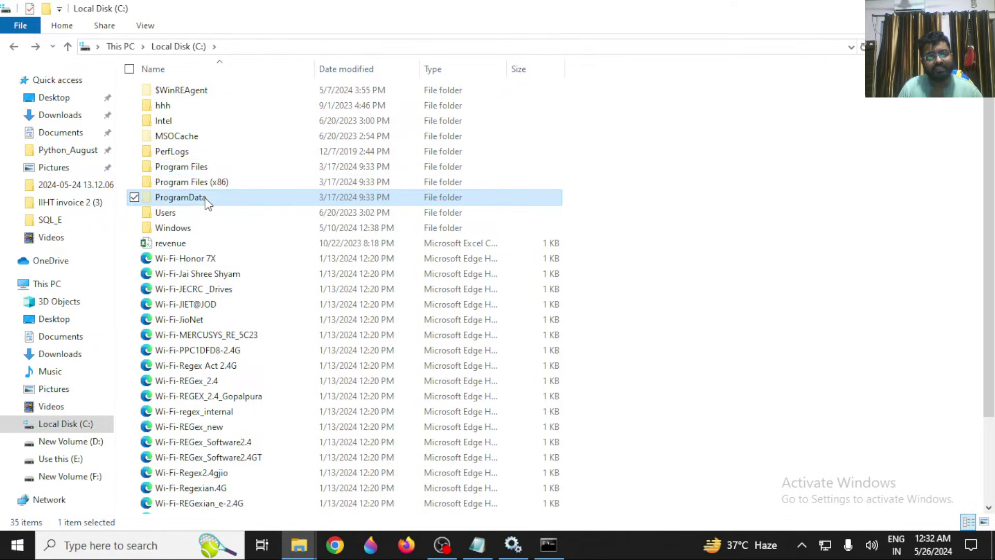
{"action": "double_click", "coordinate": [206, 201]}
{"action": "left_click", "coordinate": [228, 214]}
{"action": "type", "text": "my"}
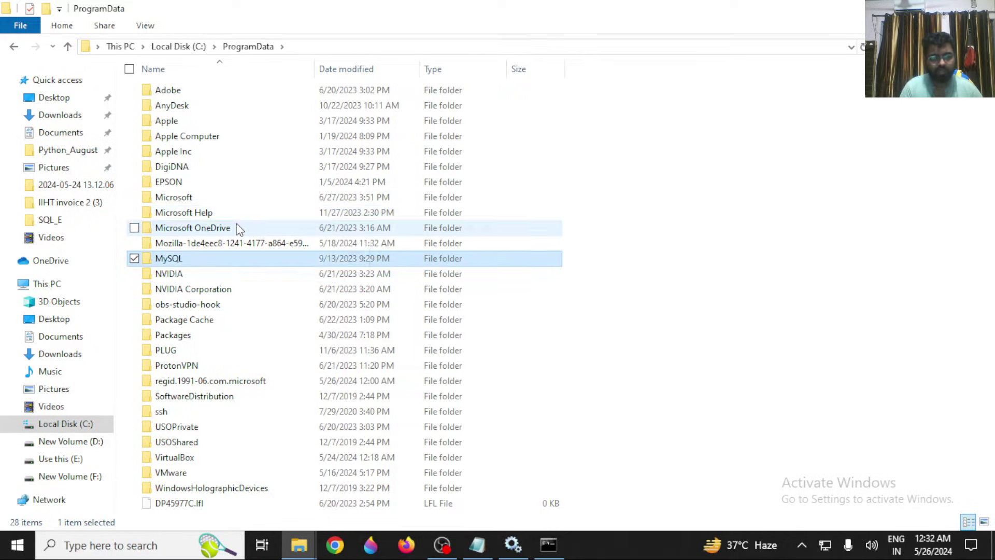
{"action": "key", "text": "Return"}
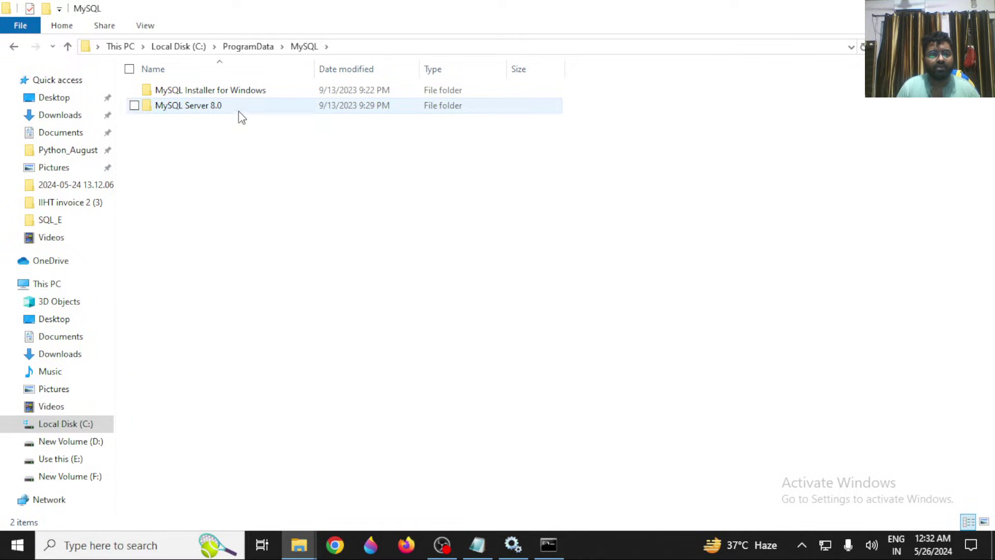
{"action": "double_click", "coordinate": [240, 106]}
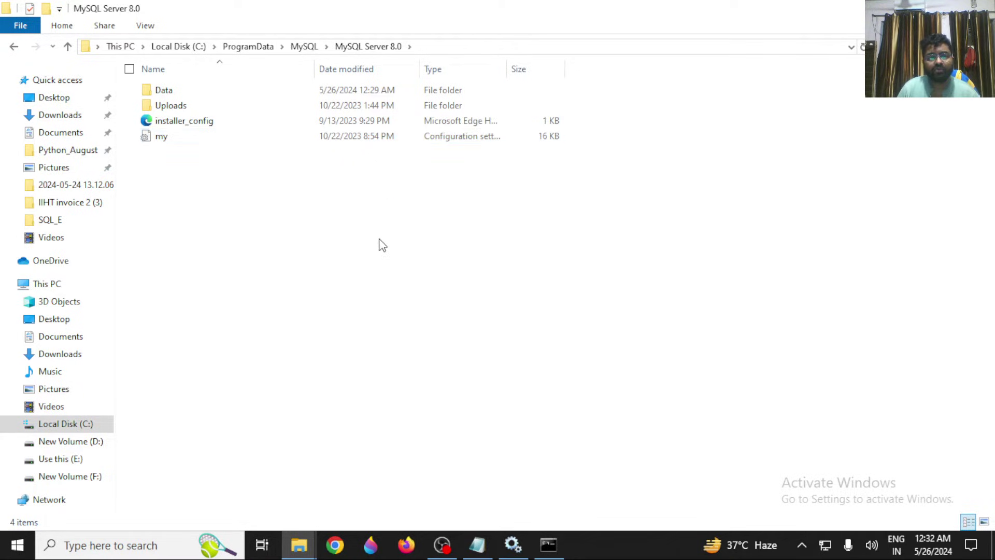
{"action": "left_click", "coordinate": [549, 545]}
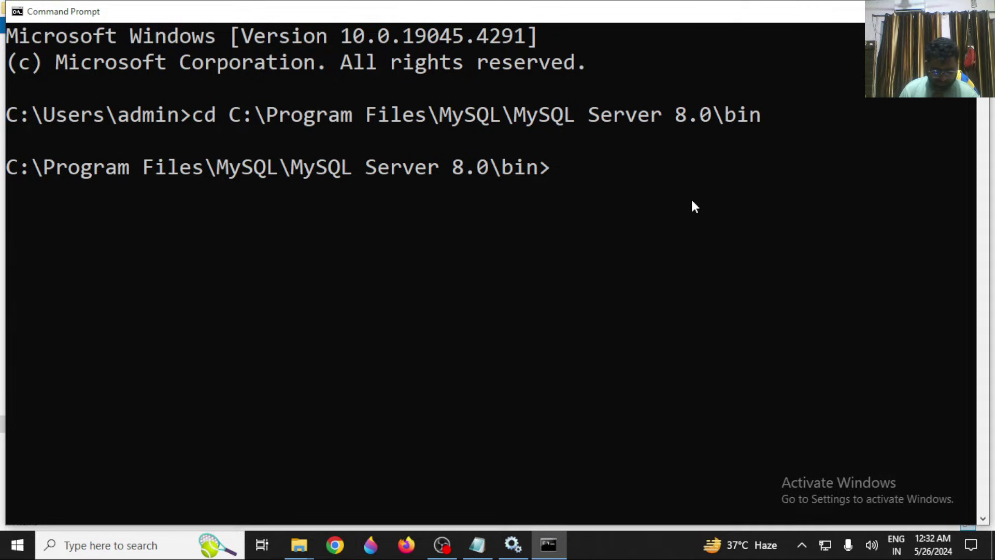
Type mysqld --defaults-file="" in Command Prompt, leaving the quotes empty.
{"action": "type", "text": "mysql"}
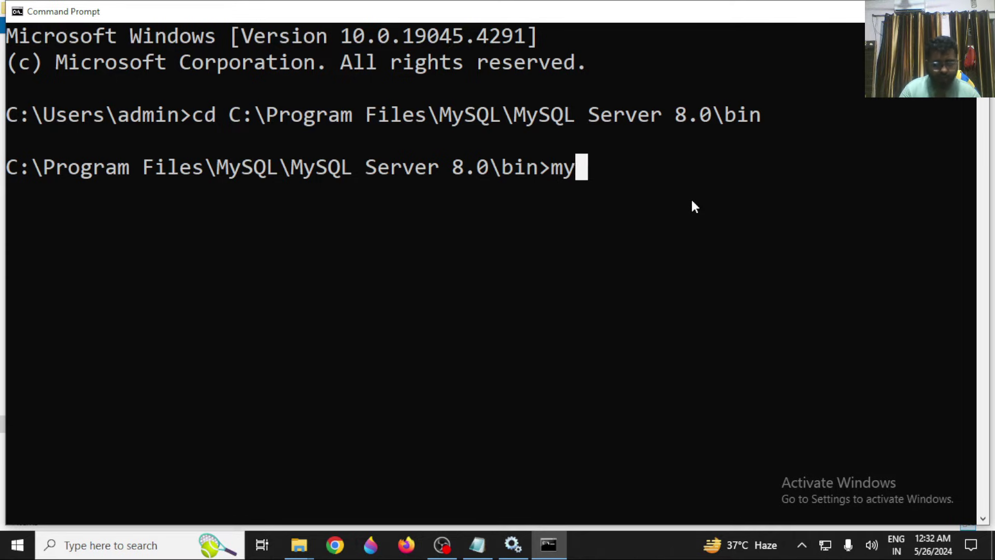
{"action": "type", "text": "d"}
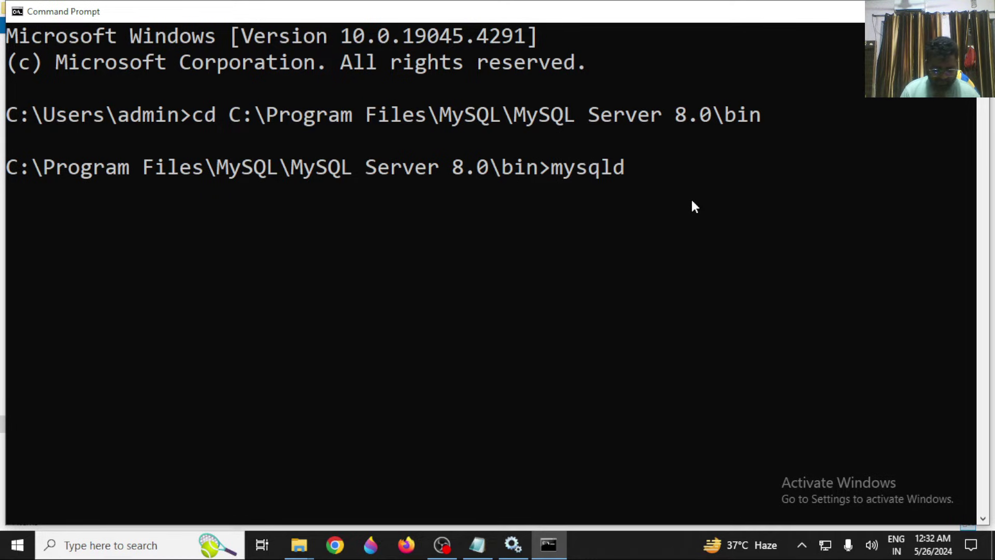
{"action": "type", "text": " --defa"}
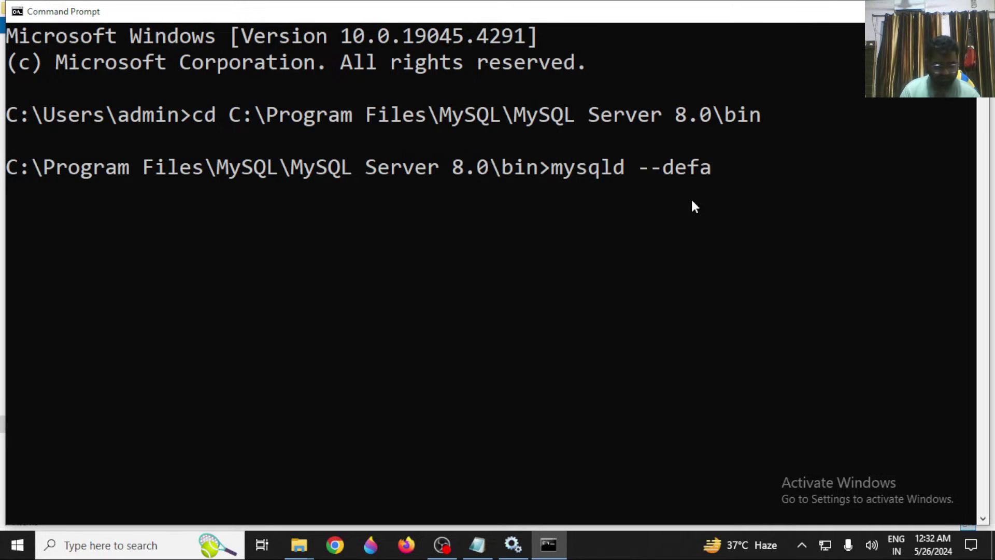
{"action": "type", "text": "ults"}
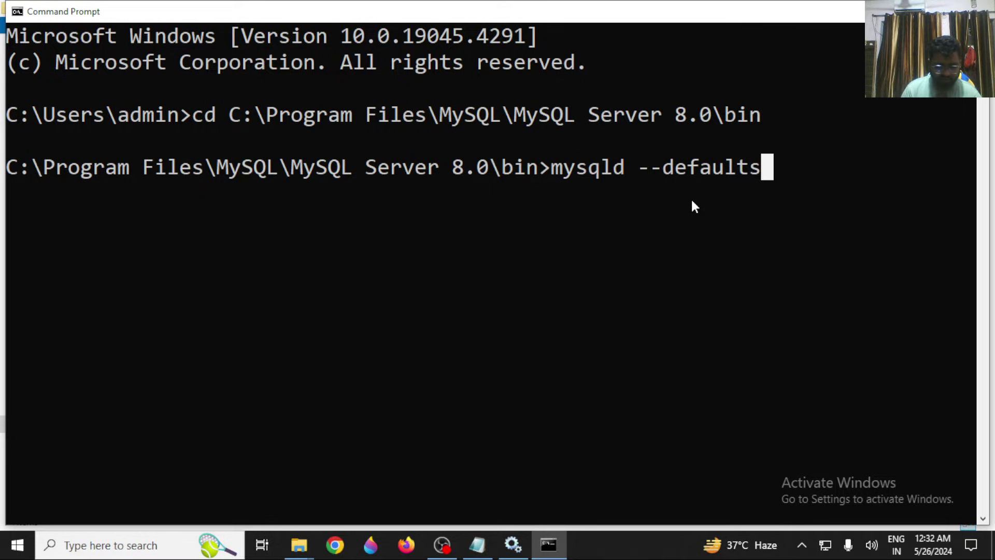
{"action": "type", "text": "-file"}
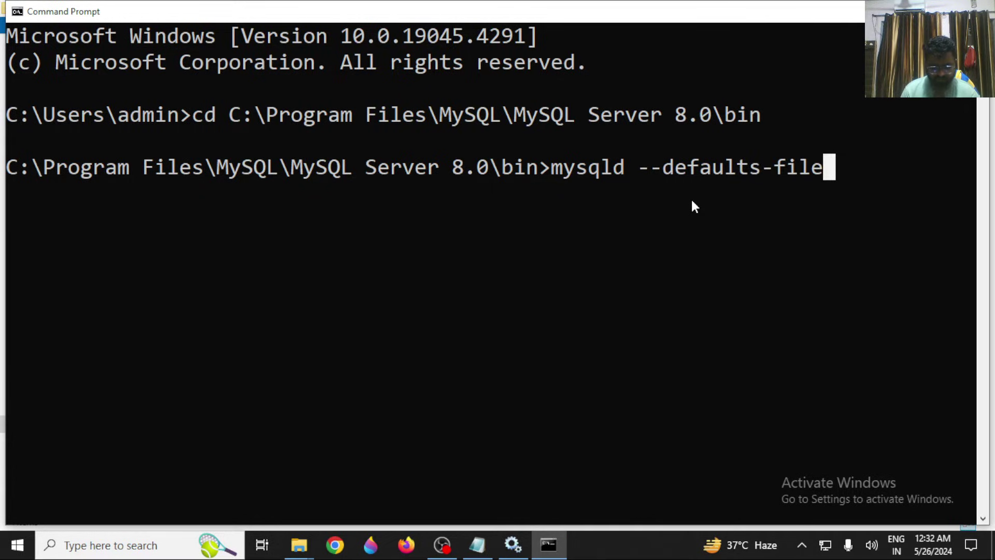
{"action": "type", "text": "=\"\""}
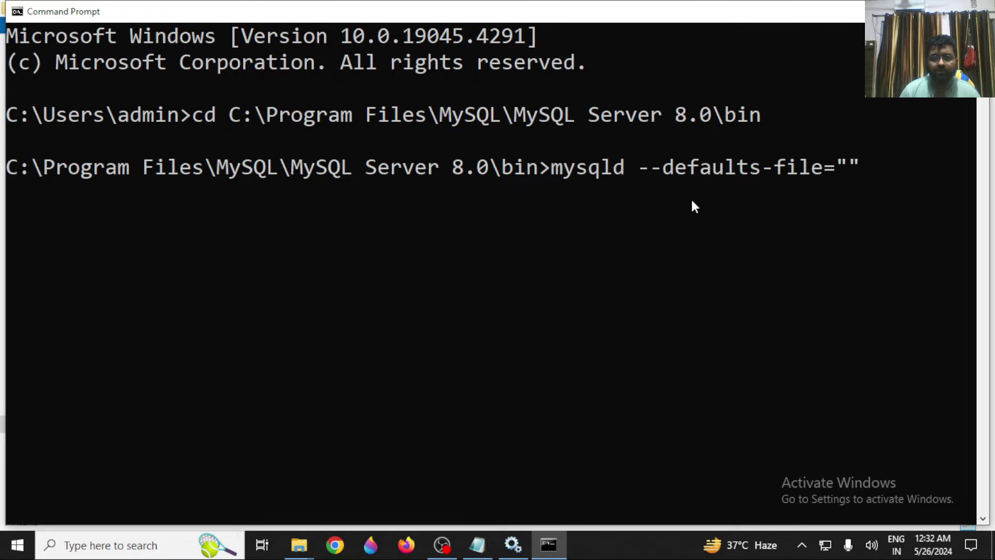
{"action": "key", "text": "Left"}
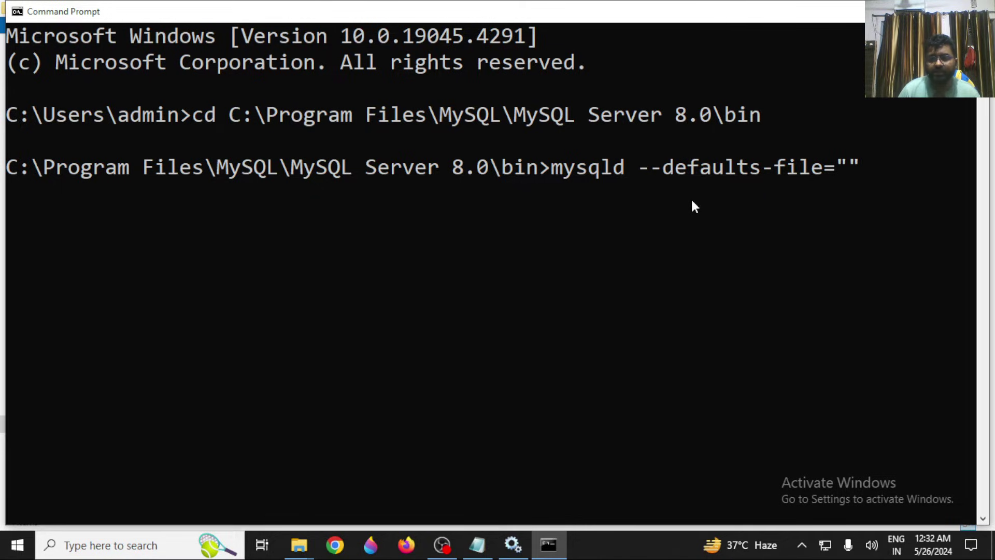
{"action": "type", "text": "C:\\Program Files\\MySQL\\MySQL Server 8.0\\bin"}
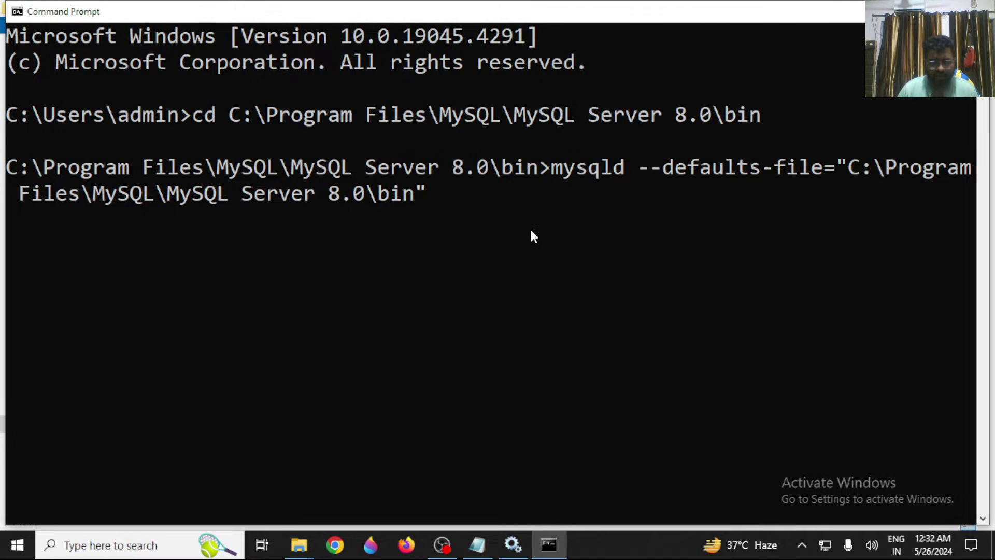
{"action": "key", "text": "BackSpace"}
{"action": "key", "text": "BackSpace"}
{"action": "key", "text": "BackSpace"}
{"action": "key", "text": "BackSpace"}
{"action": "key", "text": "BackSpace"}
{"action": "key", "text": "BackSpace"}
{"action": "key", "text": "BackSpace"}
{"action": "key", "text": "BackSpace"}
{"action": "key", "text": "BackSpace"}
{"action": "key", "text": "BackSpace"}
{"action": "key", "text": "BackSpace"}
{"action": "key", "text": "BackSpace"}
{"action": "key", "text": "BackSpace"}
{"action": "key", "text": "BackSpace"}
{"action": "key", "text": "BackSpace"}
{"action": "key", "text": "BackSpace"}
{"action": "key", "text": "BackSpace"}
{"action": "key", "text": "BackSpace"}
{"action": "key", "text": "BackSpace"}
{"action": "key", "text": "BackSpace"}
{"action": "key", "text": "BackSpace"}
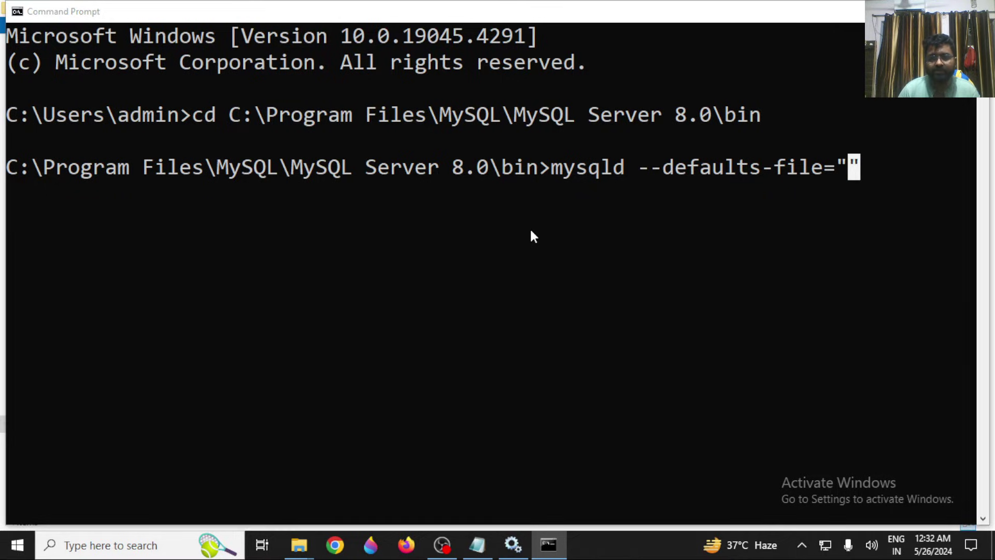
{"action": "key", "text": "alt+Tab"}
{"action": "left_click", "coordinate": [332, 251]}
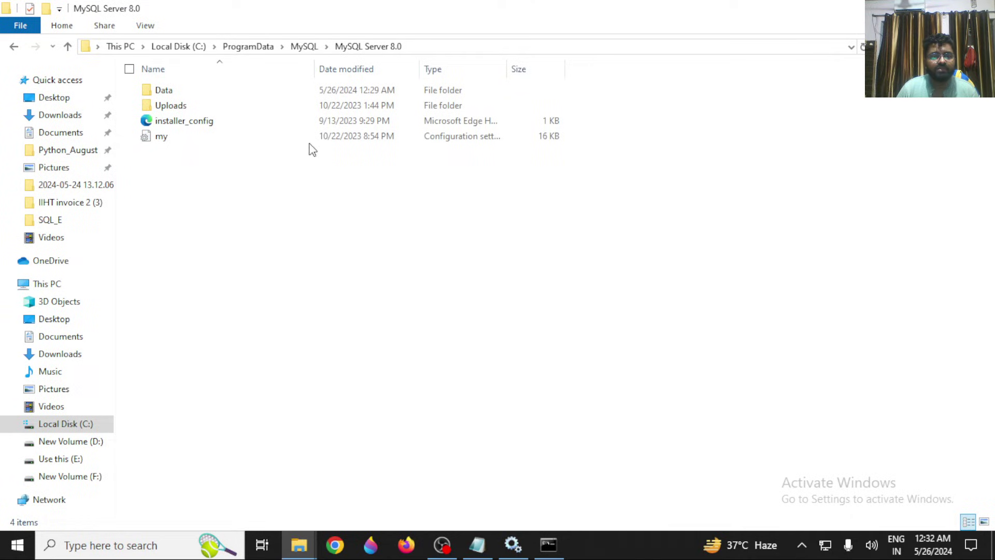
Copy the path C:\ProgramData\MySQL\MySQL Server 8.0\my.ini from Explorer's address bar.
{"action": "left_click", "coordinate": [434, 41]}
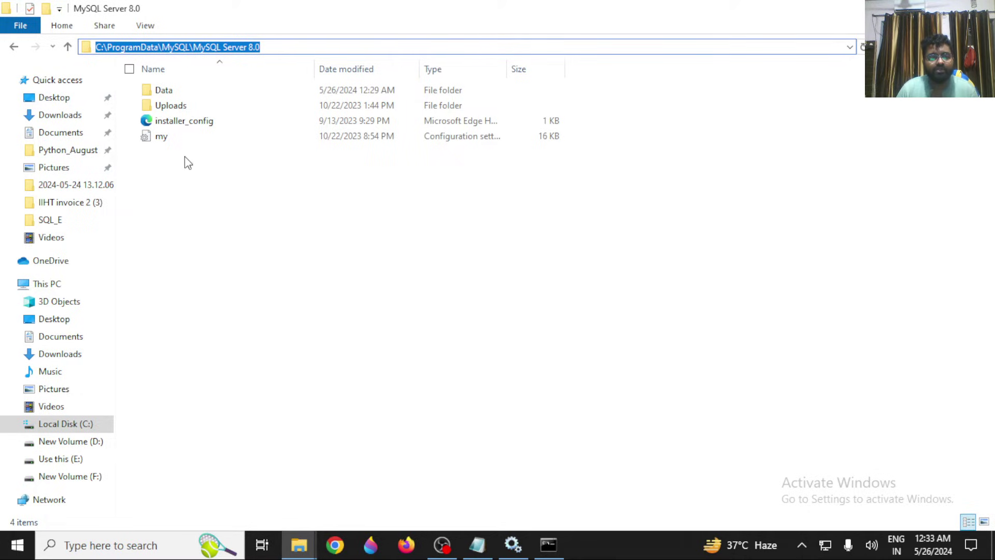
{"action": "left_click", "coordinate": [297, 47]}
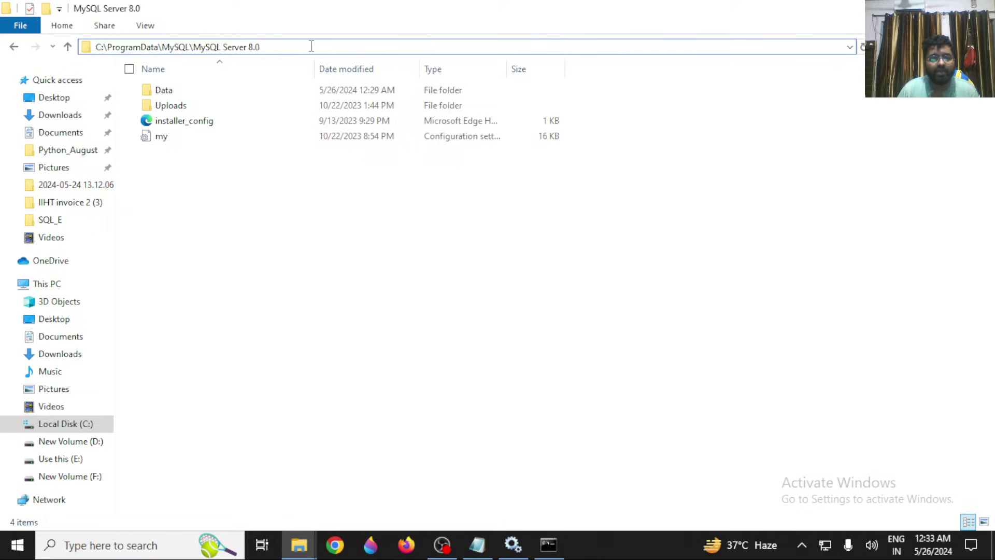
{"action": "type", "text": "\\m"}
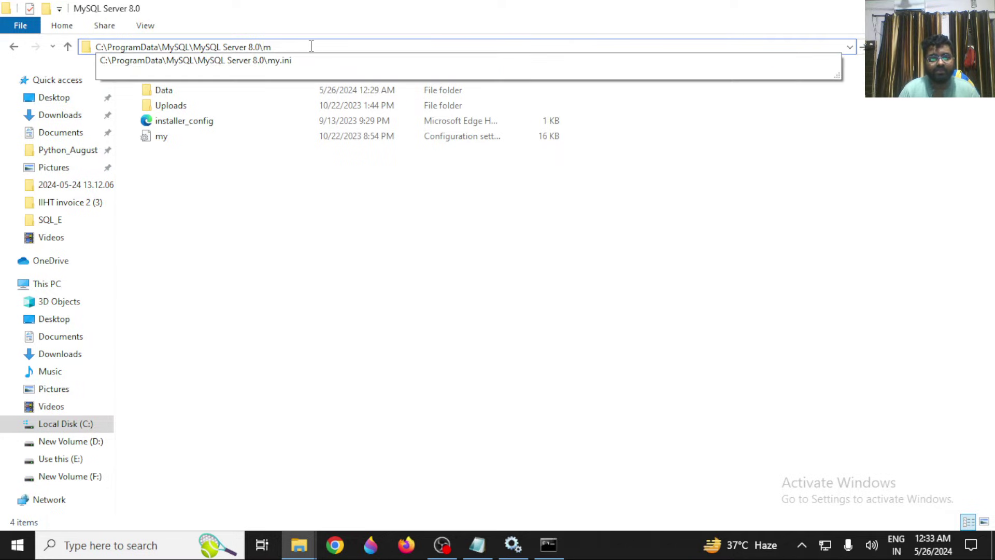
{"action": "key", "text": "Down"}
{"action": "key", "text": "ctrl+a"}
{"action": "key", "text": "ctrl+c"}
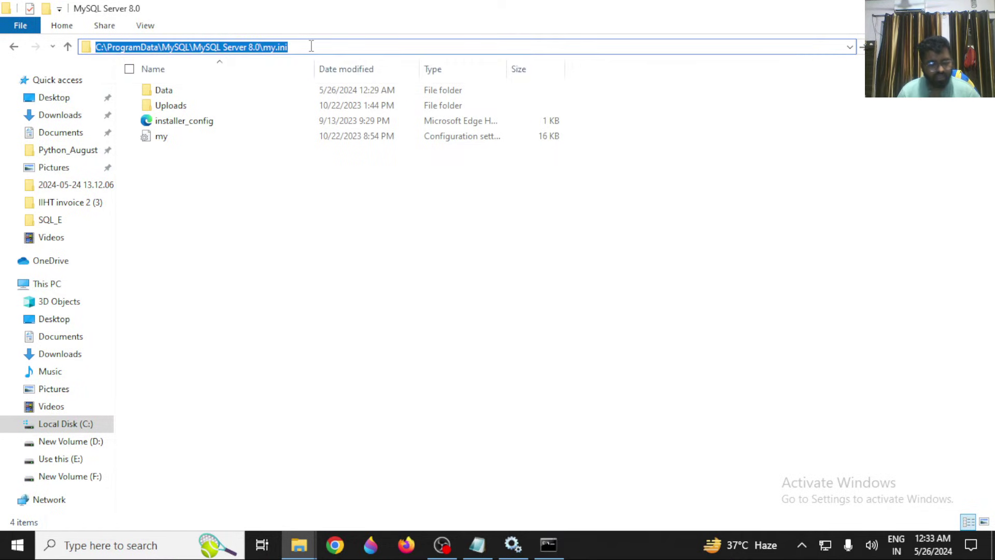
{"action": "key", "text": "alt+Tab"}
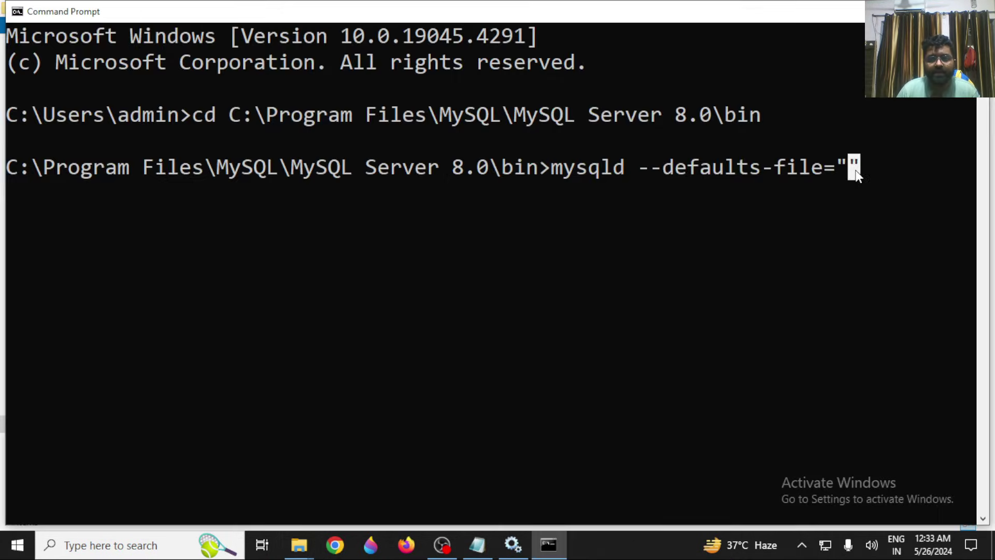
Paste the my.ini path into the quotes and append --init-file= to the command.
{"action": "key", "text": "ctrl+v"}
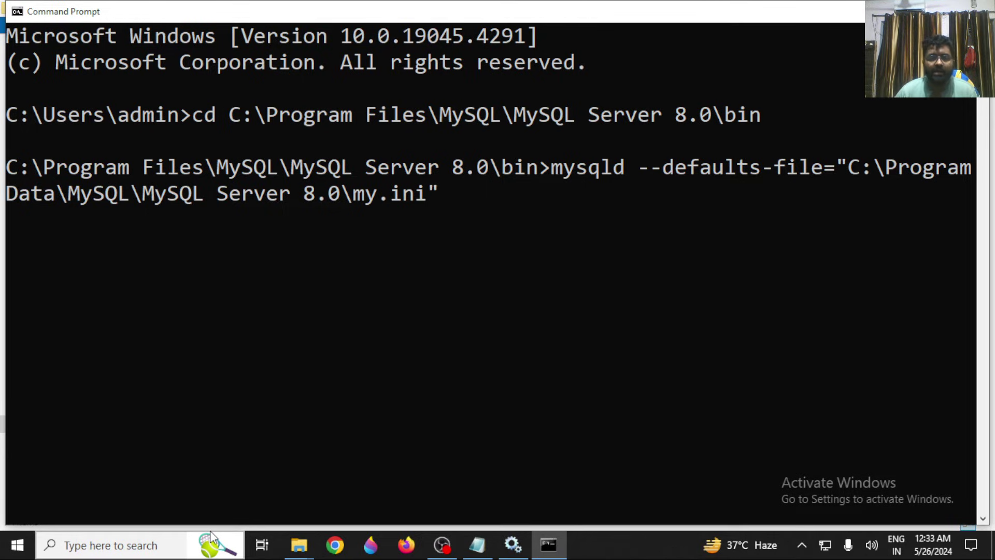
{"action": "key", "text": "Right"}
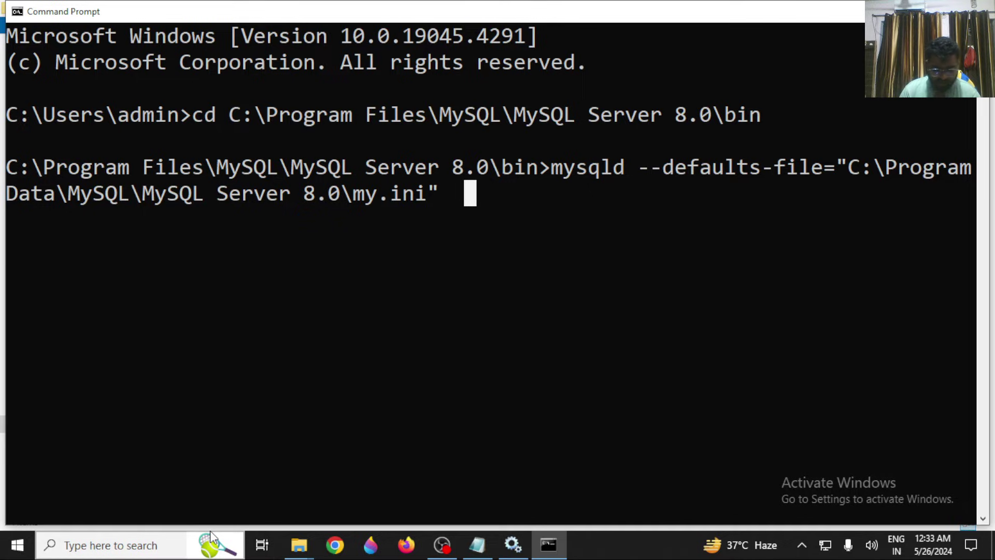
{"action": "type", "text": "--init"}
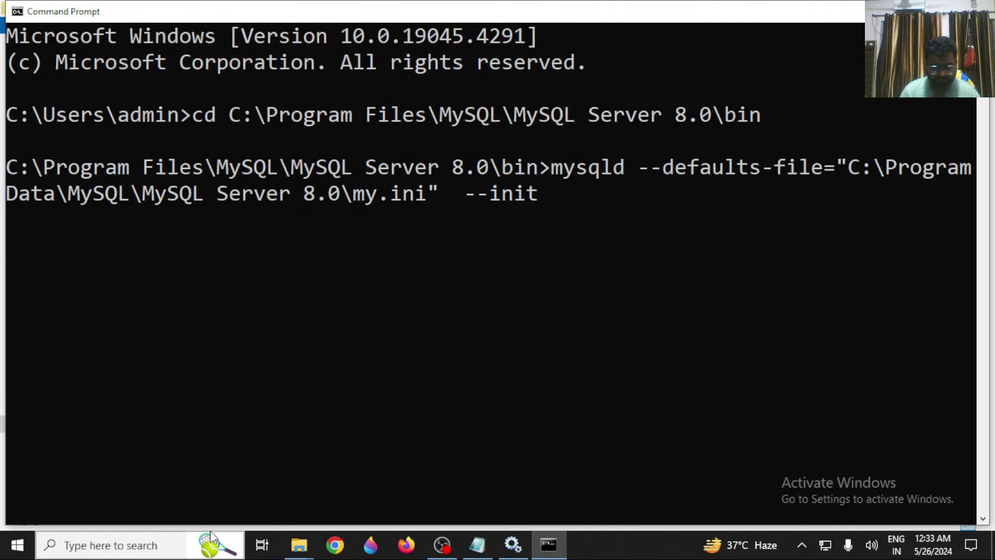
{"action": "type", "text": "-file"}
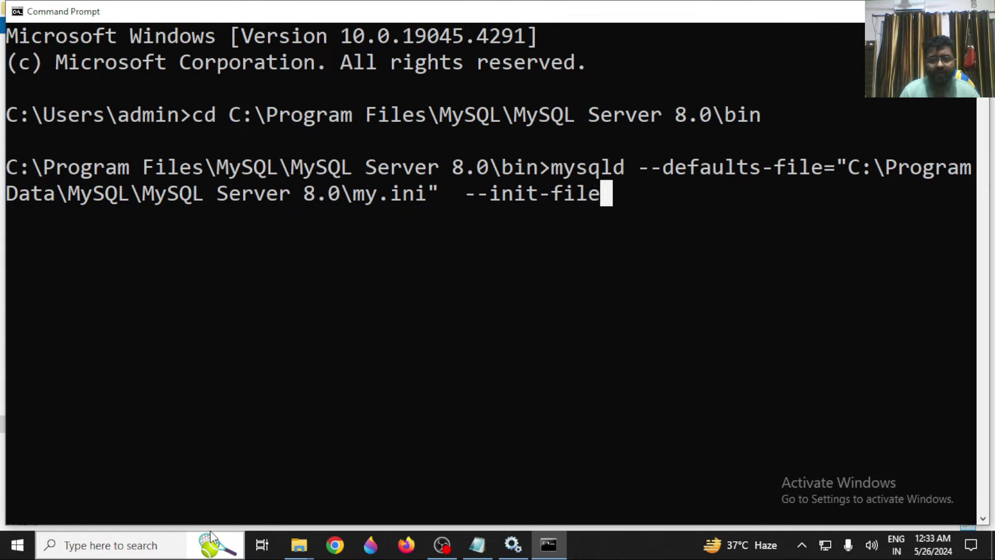
{"action": "type", "text": "="}
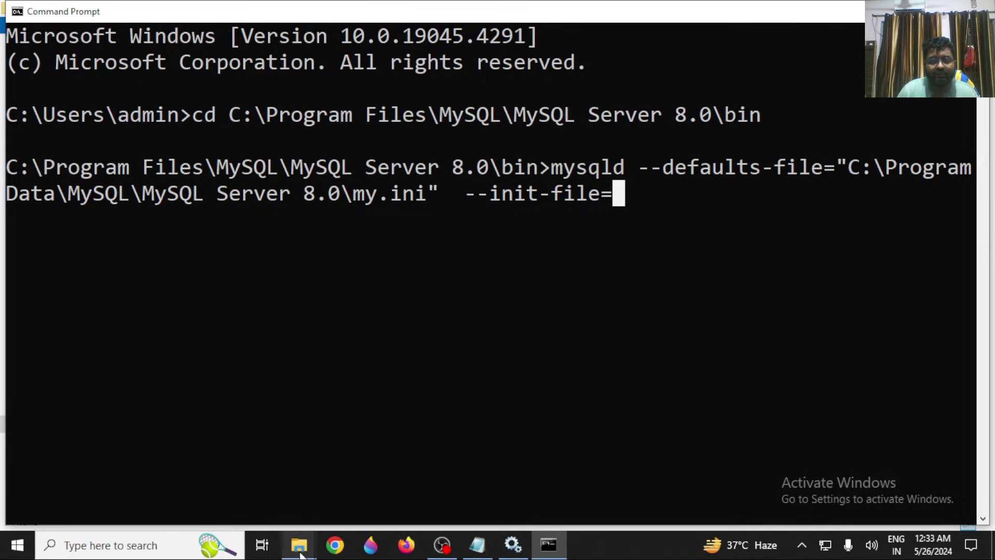
Copy the xyz.txt.txt file path from the 'new' folder's address bar.
{"action": "mouse_move", "coordinate": [301, 554]}
{"action": "left_click", "coordinate": [244, 497]}
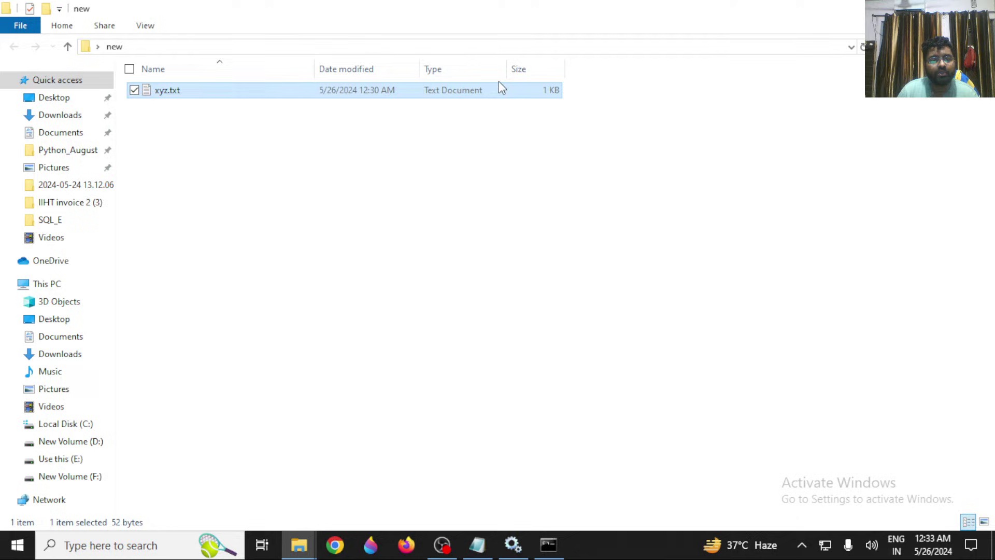
{"action": "left_click", "coordinate": [465, 42]}
{"action": "left_click", "coordinate": [461, 43]}
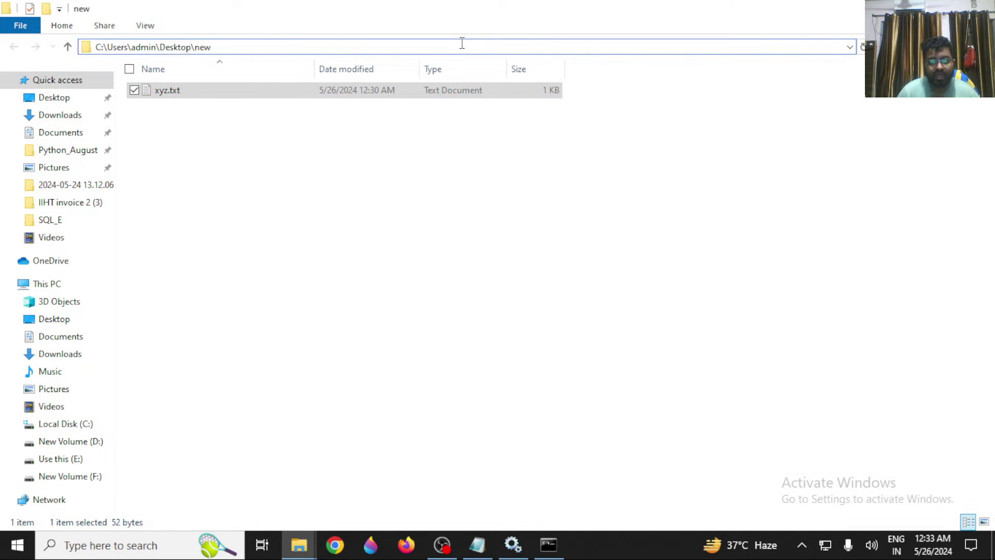
{"action": "type", "text": "\\xyz.txt.txt"}
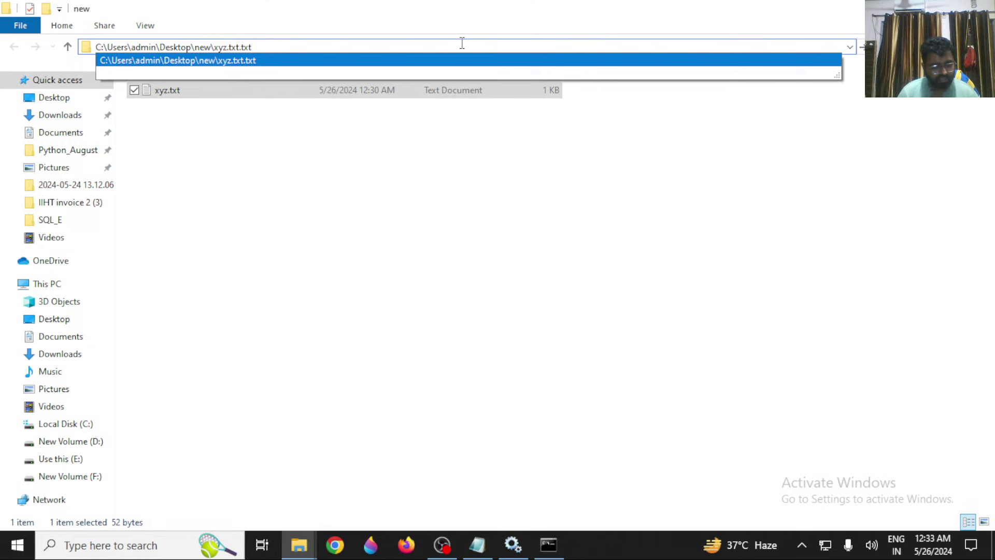
{"action": "key", "text": "Return"}
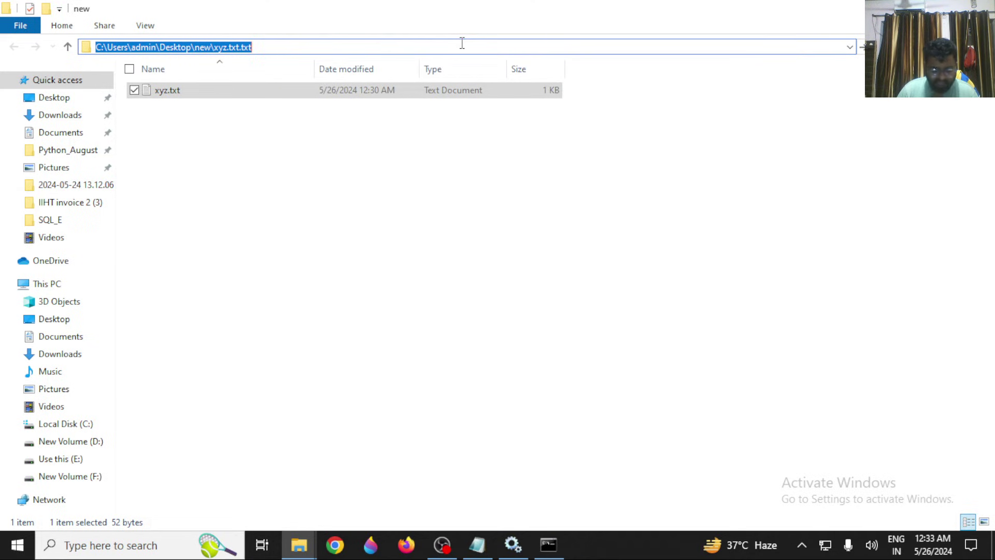
{"action": "key", "text": "alt+Tab"}
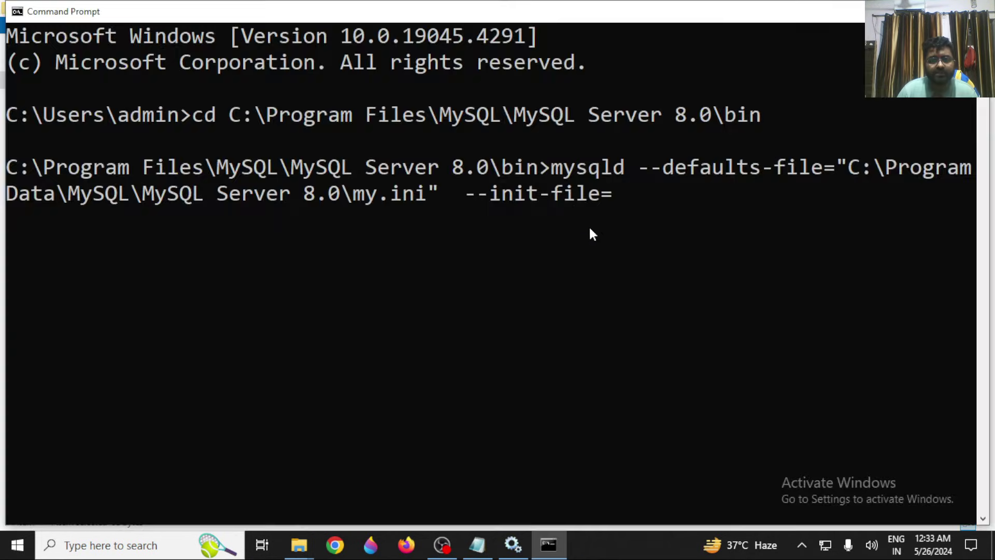
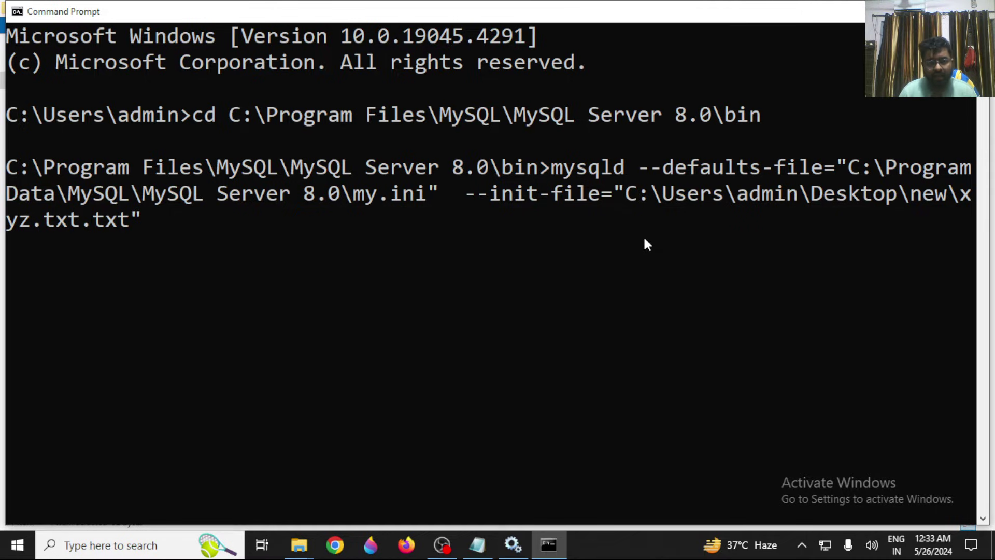
Close the quoted init-file path and begin typing the --console option on the mysqld command.
{"action": "type", "text": " --console"}
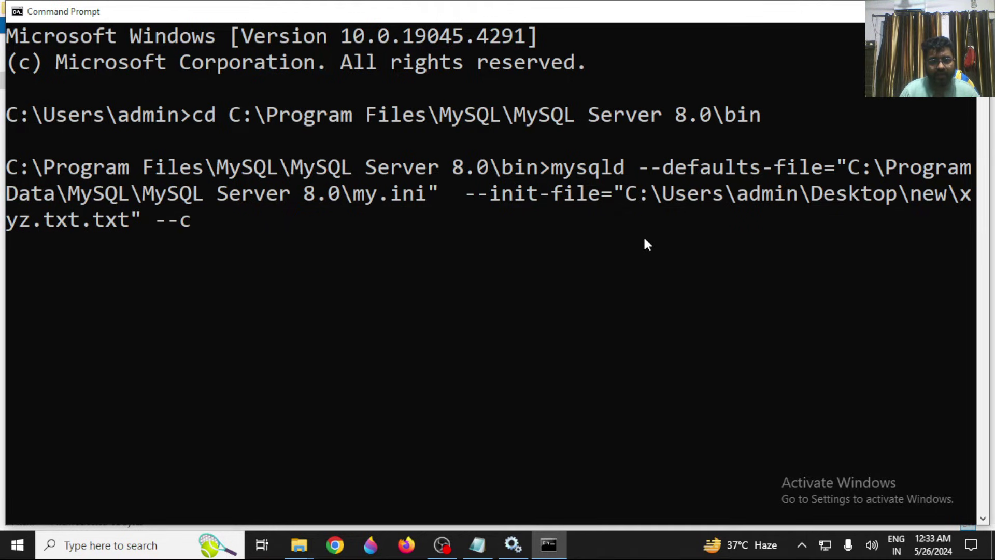
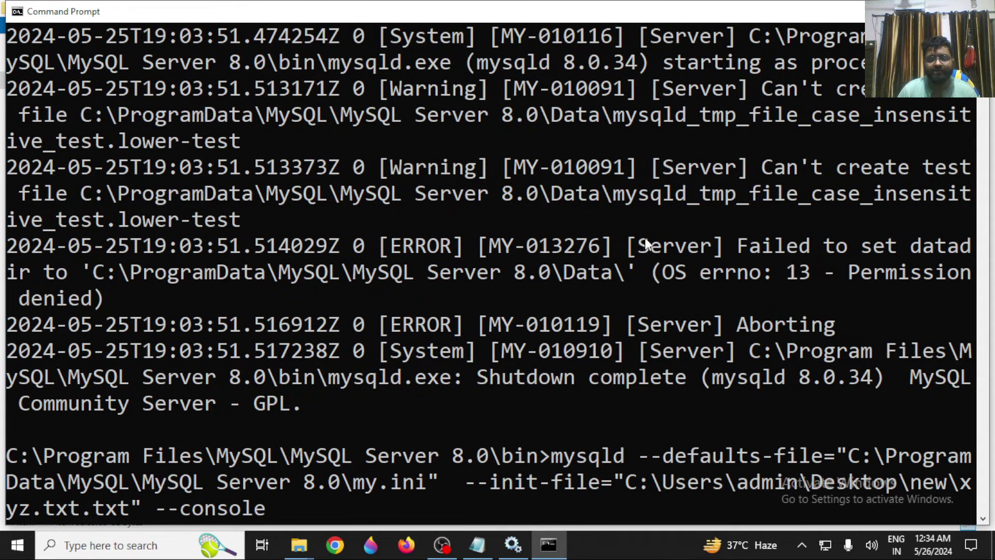
Copy the failed mysqld init-file command from the console.
{"action": "left_click", "coordinate": [555, 457]}
{"action": "left_click_drag", "start_coordinate": [554, 457], "coordinate": [271, 513]}
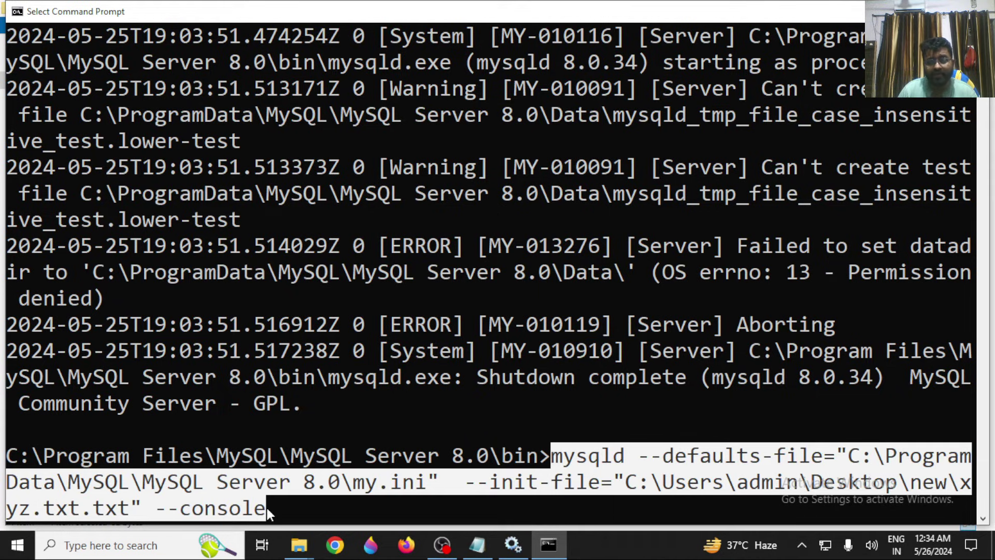
{"action": "right_click", "coordinate": [254, 500]}
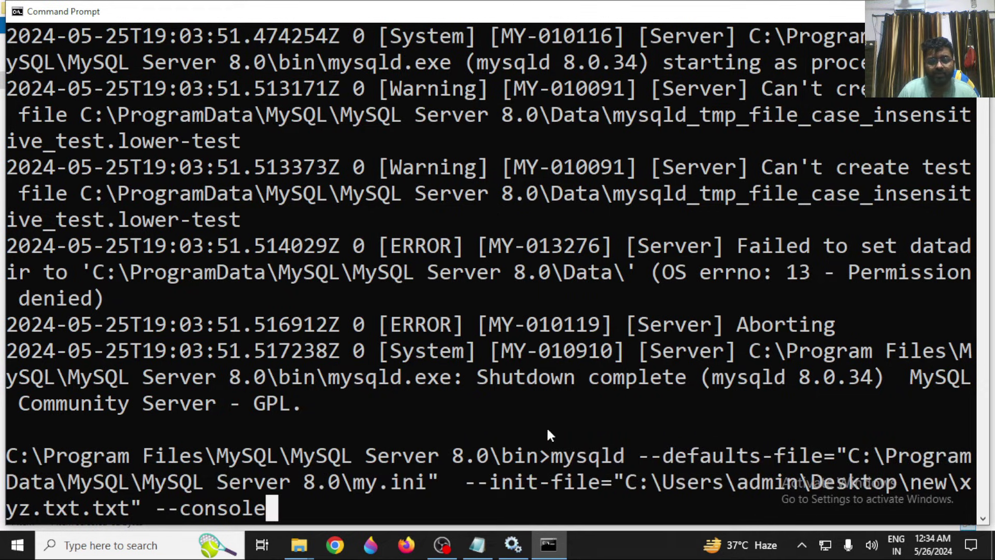
{"action": "left_click_drag", "start_coordinate": [551, 460], "coordinate": [316, 509]}
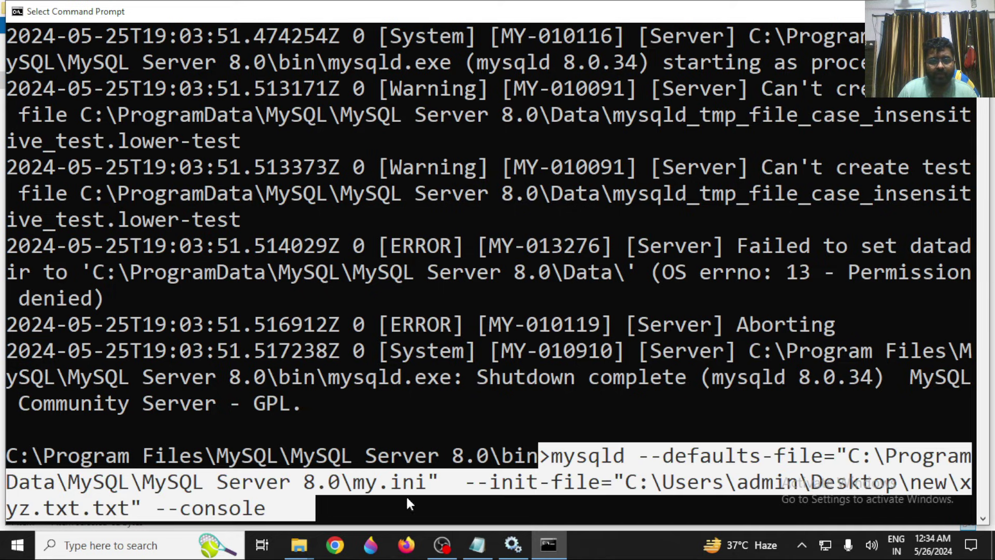
{"action": "left_click_drag", "start_coordinate": [529, 482], "coordinate": [266, 499]}
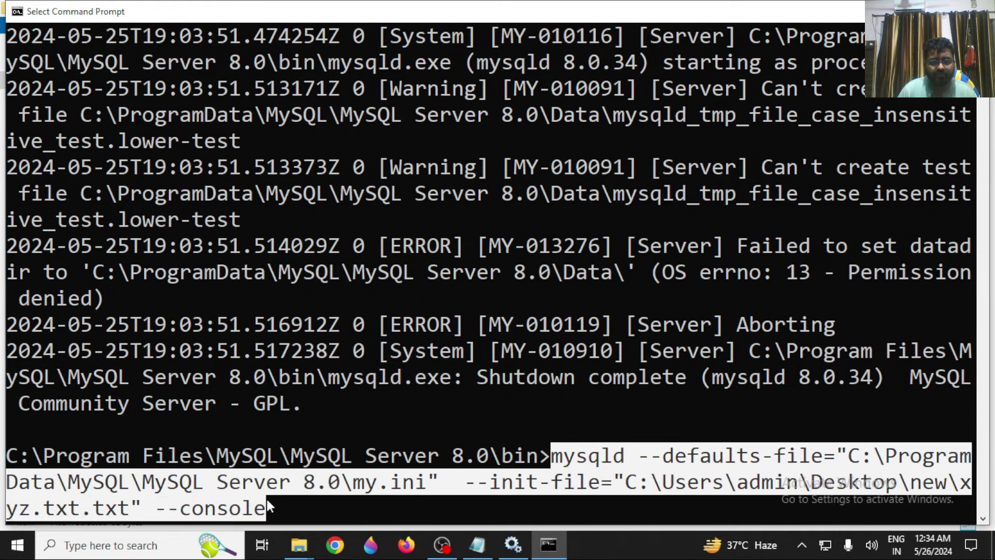
{"action": "right_click", "coordinate": [293, 495]}
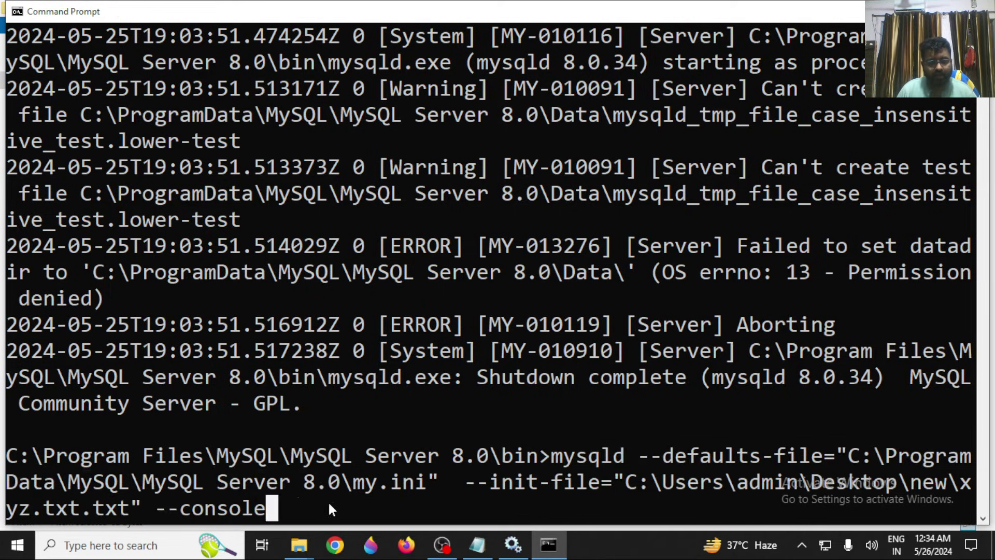
Open a new Command Prompt as administrator from a Start search for 'comm'.
{"action": "key", "text": "super"}
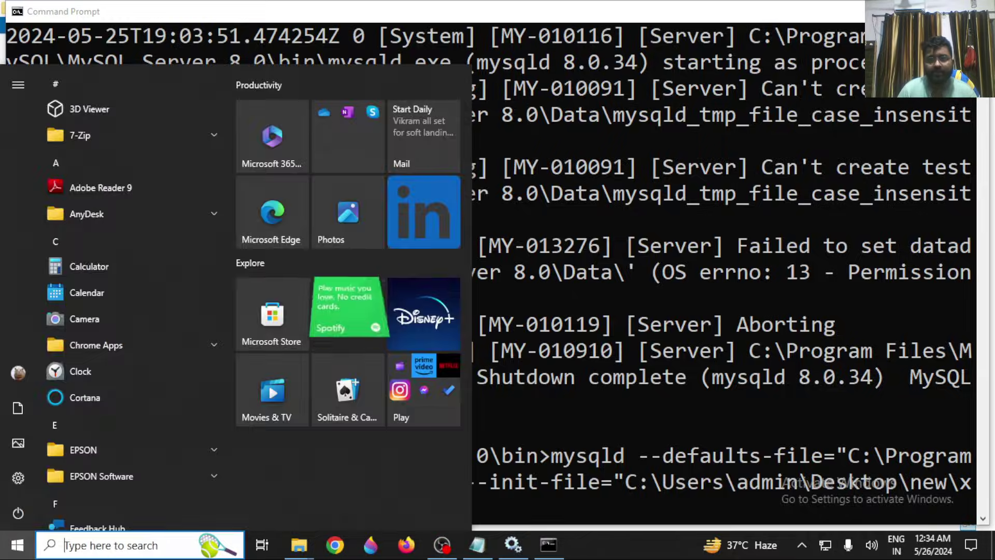
{"action": "key", "text": "alt+Tab"}
{"action": "key", "text": "super"}
{"action": "type", "text": "comm"}
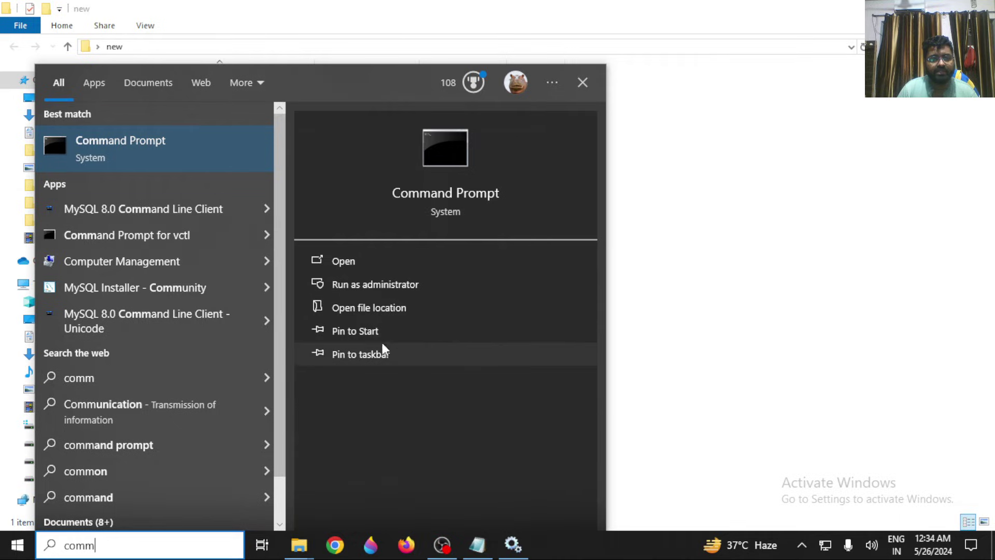
{"action": "left_click", "coordinate": [375, 285]}
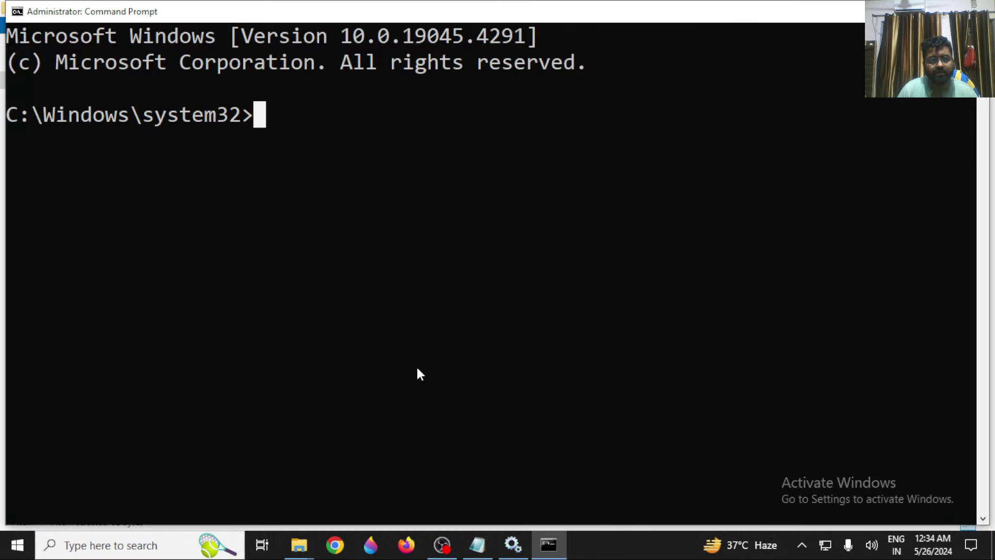
Paste the copied mysqld command into the notes below the bin path.
{"action": "left_click", "coordinate": [477, 544]}
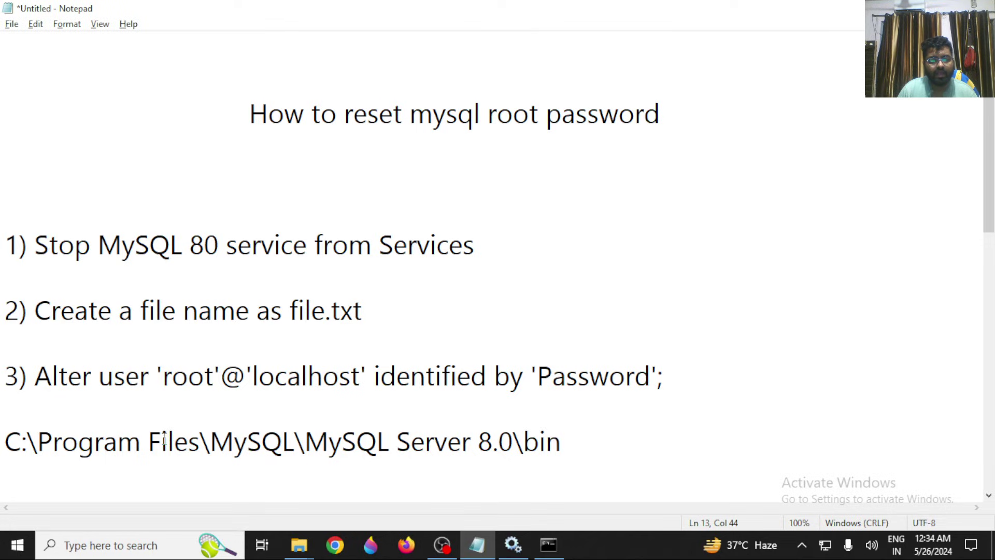
{"action": "scroll", "coordinate": [15, 331], "scroll_direction": "down", "scroll_amount": 2}
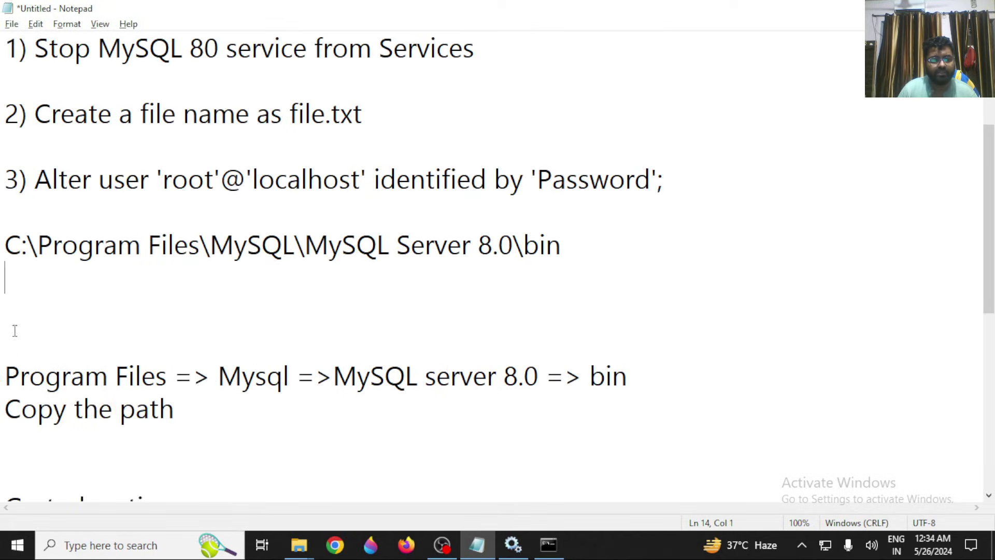
{"action": "key", "text": "Return"}
{"action": "key", "text": "Return"}
{"action": "type", "text": "mysqld --defaults-file=\"C:\\ProgramData\\MySQL\\MySQL Server 8.0\\my.ini\"  --init-file=\"C:\\Users\\admin\\Desktop\\new\\xyz.txt.txt\" --console"}
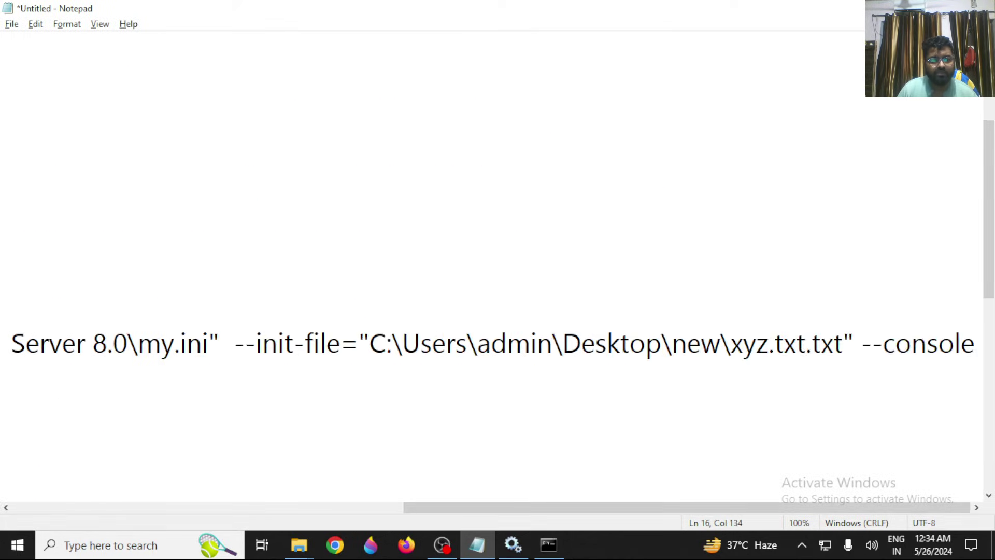
{"action": "left_click_drag", "start_coordinate": [499, 513], "coordinate": [1, 410]}
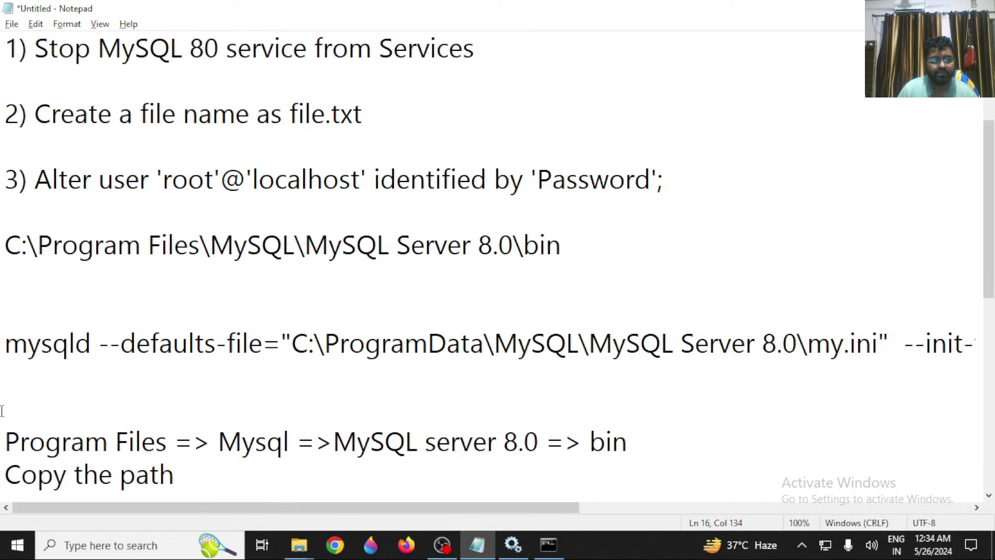
Change the admin console's directory to the MySQL Server 8.0 bin folder.
{"action": "left_click_drag", "start_coordinate": [3, 228], "coordinate": [580, 263]}
{"action": "key", "text": "ctrl+c"}
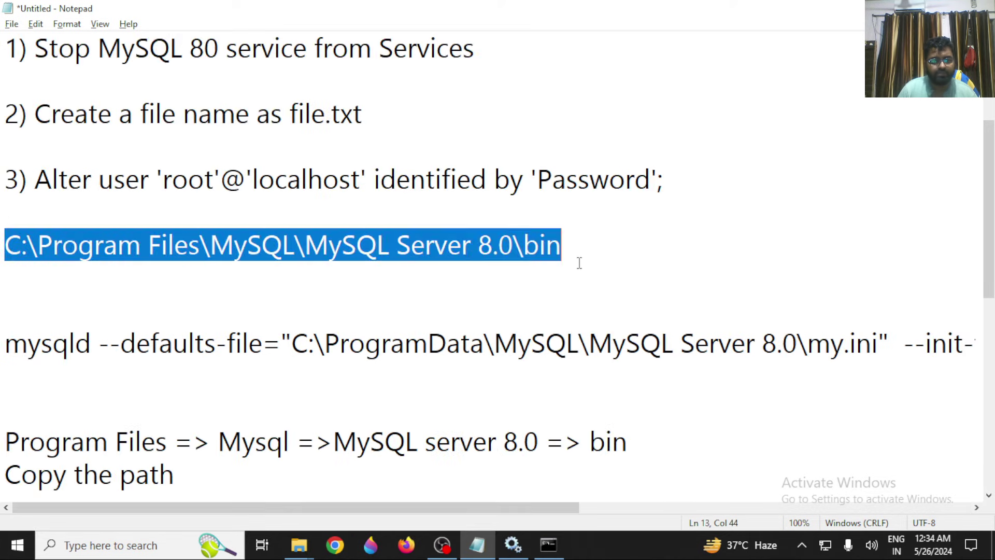
{"action": "key", "text": "alt+Tab"}
{"action": "type", "text": "cx"}
{"action": "key", "text": "BackSpace"}
{"action": "type", "text": "d"}
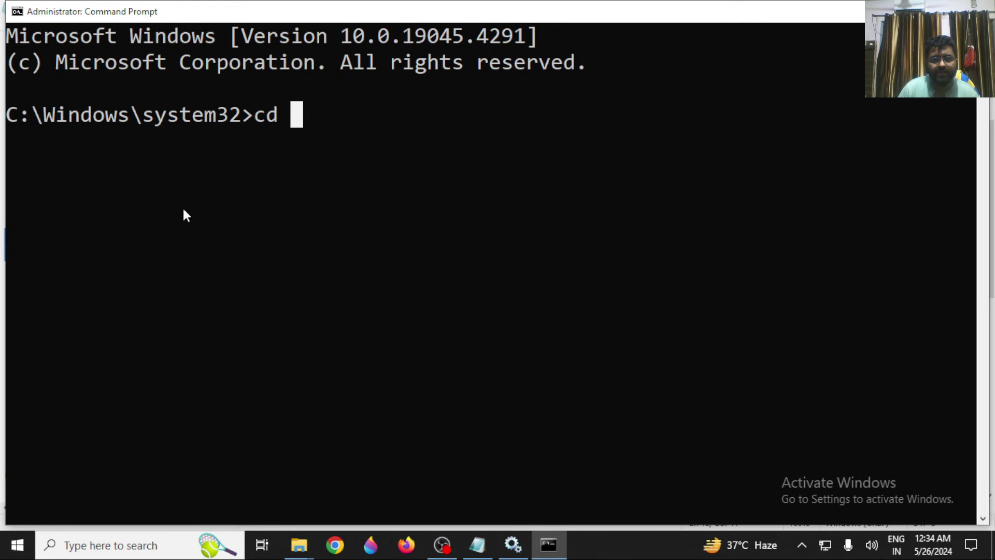
{"action": "right_click", "coordinate": [356, 119]}
{"action": "key", "text": "Return"}
Run the mysqld init-file command from the notes in the admin console.
{"action": "key", "text": "alt+Tab"}
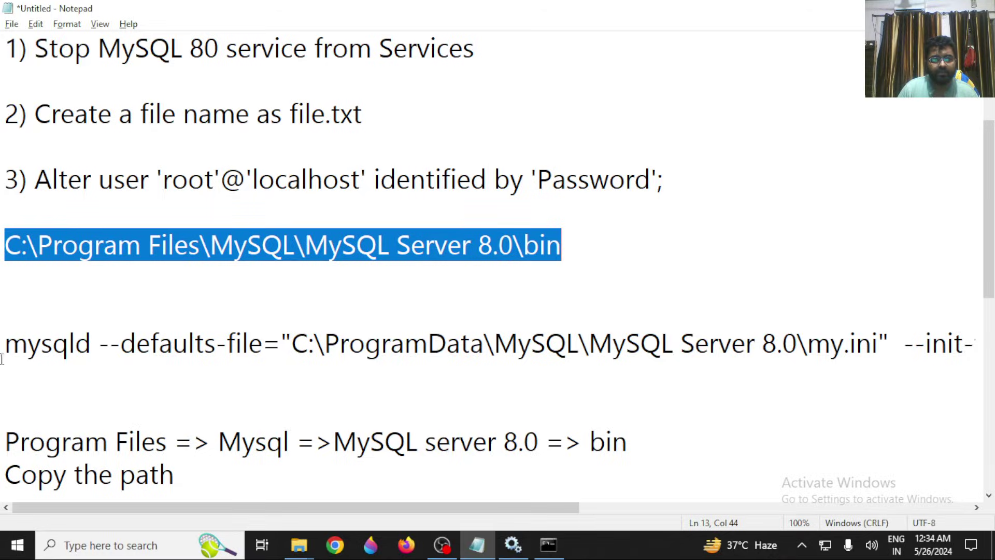
{"action": "left_click", "coordinate": [7, 346]}
{"action": "key", "text": "shift+End"}
{"action": "key", "text": "ctrl+c"}
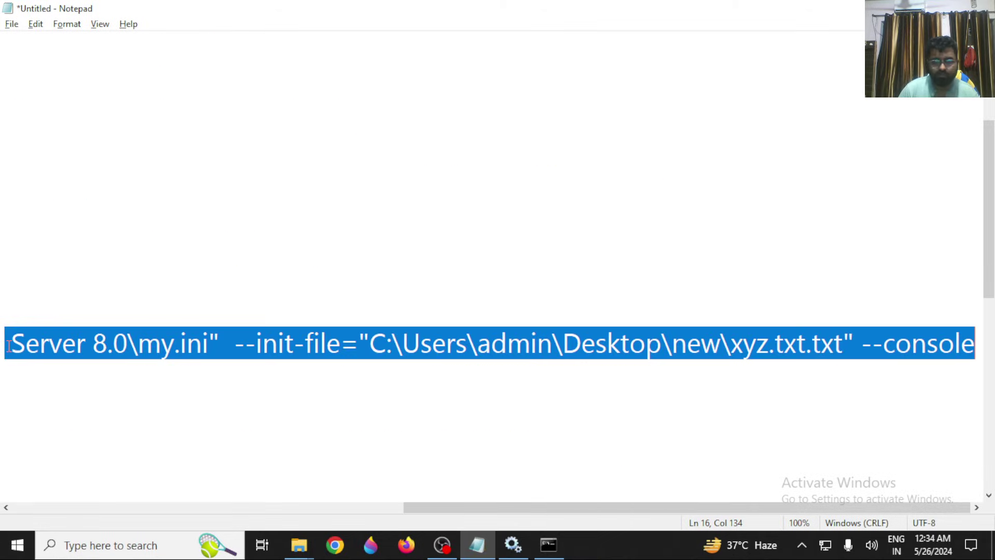
{"action": "key", "text": "alt+Tab"}
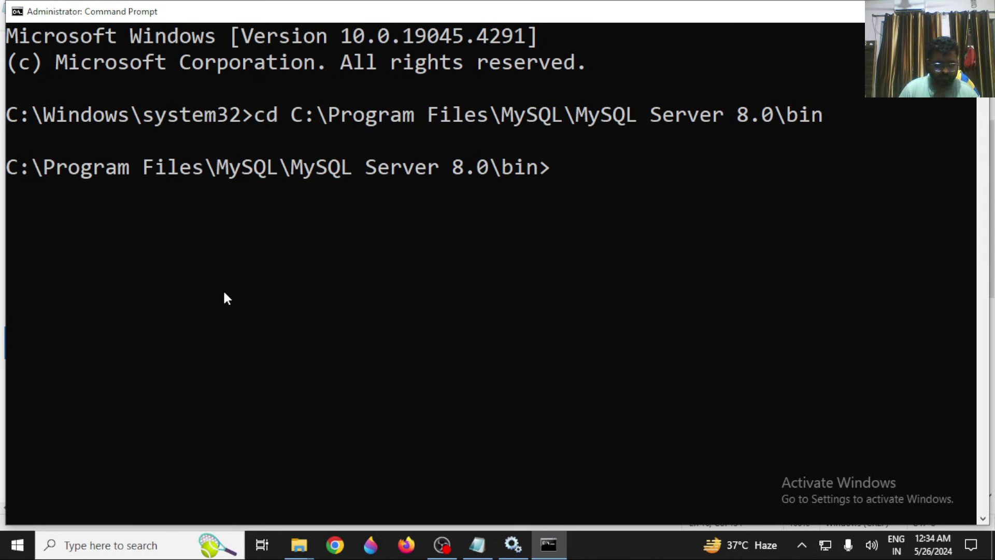
{"action": "key", "text": "ctrl+v"}
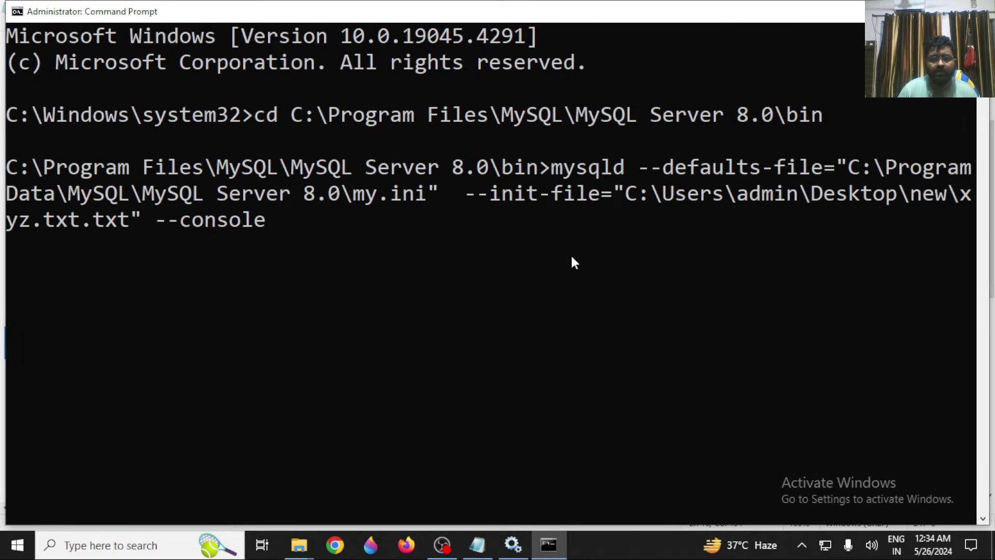
{"action": "key", "text": "Return"}
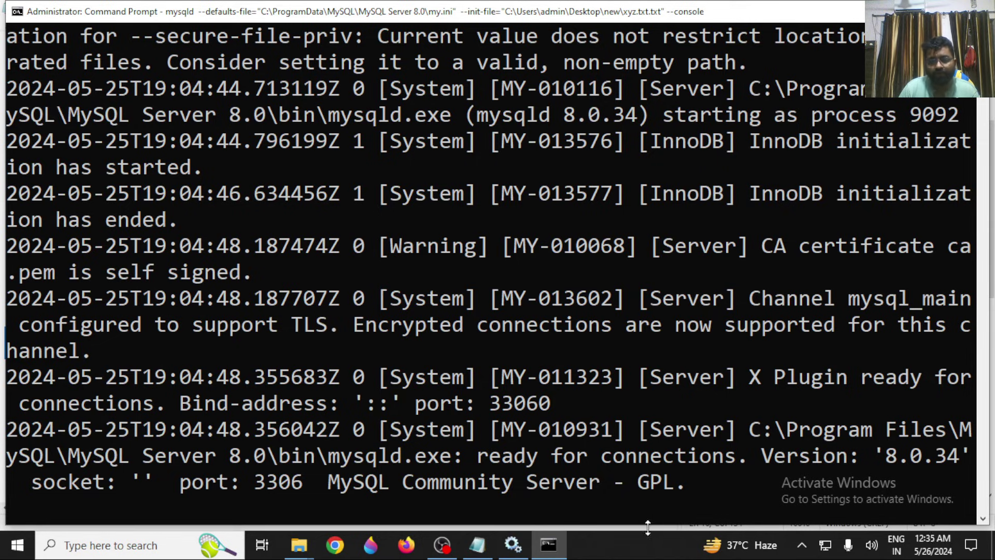
Check the new password statement in xyz.txt while mysqld stays ready on port 3306.
{"action": "left_click", "coordinate": [306, 554]}
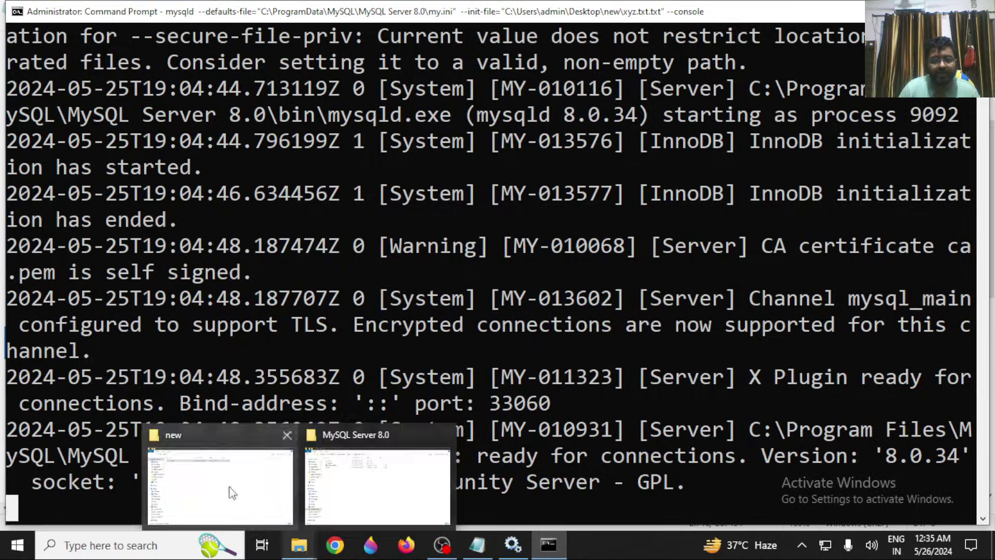
{"action": "left_click", "coordinate": [212, 500]}
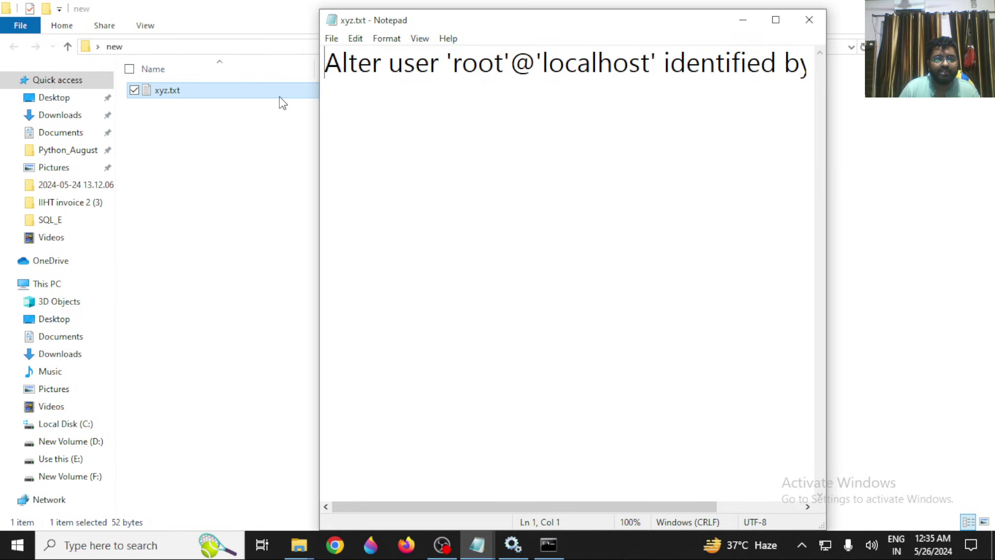
{"action": "left_click", "coordinate": [772, 20]}
{"action": "left_click_drag", "start_coordinate": [633, 60], "coordinate": [481, 52]}
{"action": "left_click", "coordinate": [920, 8]}
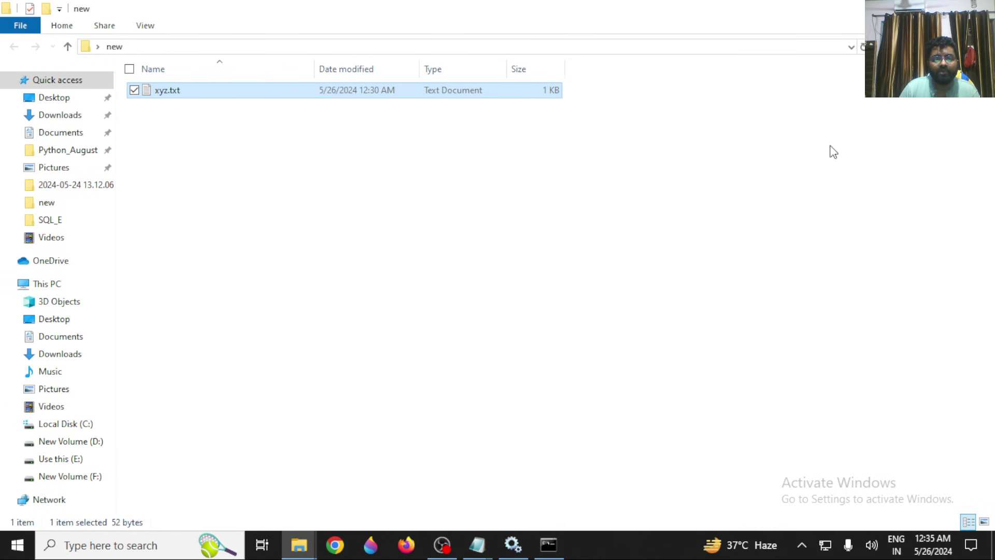
{"action": "left_click", "coordinate": [920, 9]}
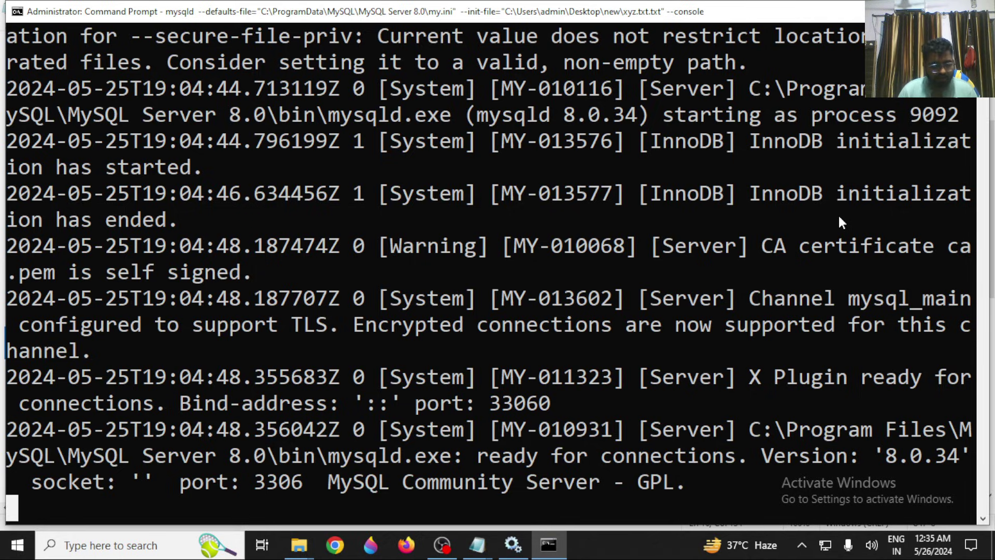
{"action": "key", "text": "super"}
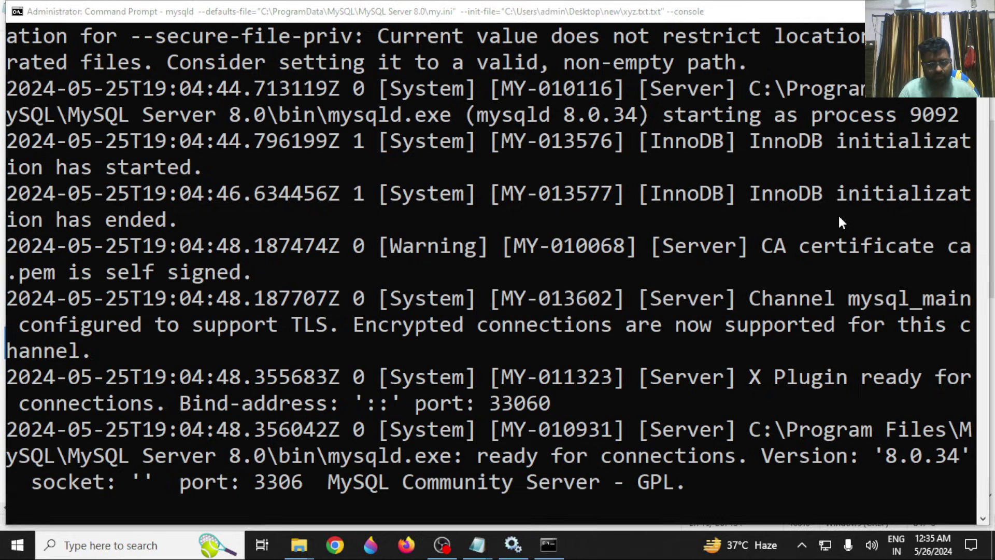
Launch MySQL Workbench, then try starting MySQL80 in Services and dismiss the stopped warning.
{"action": "type", "text": "mysql"}
{"action": "key", "text": "Return"}
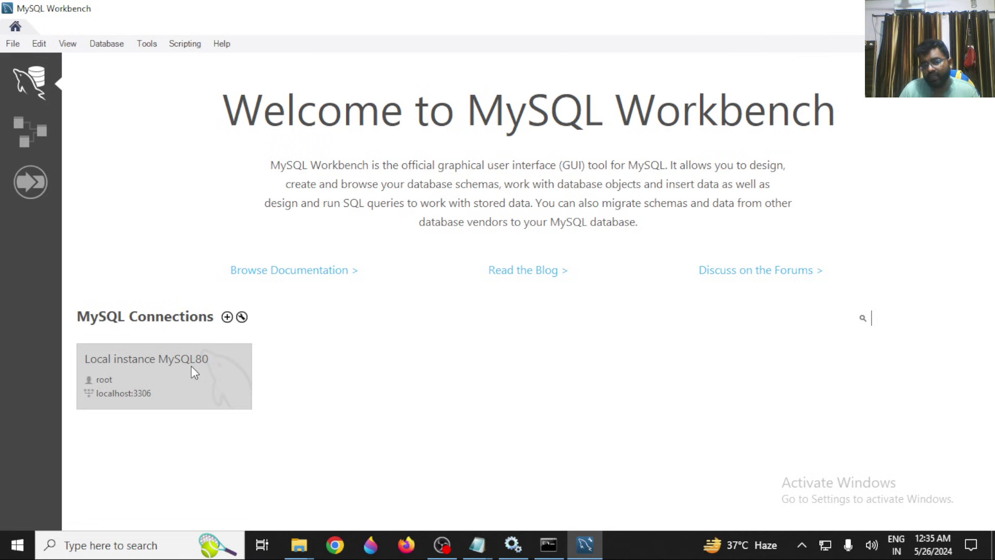
{"action": "left_click", "coordinate": [510, 552]}
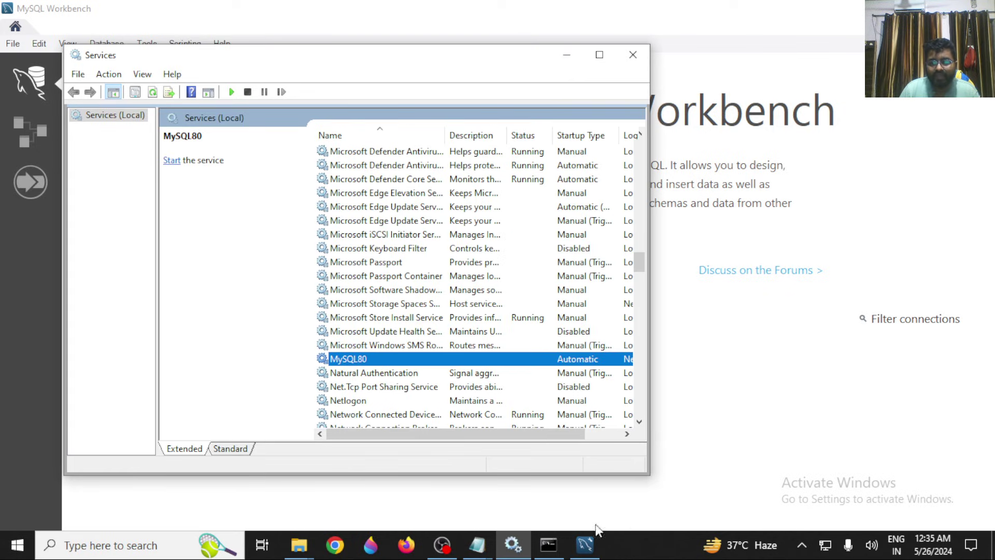
{"action": "right_click", "coordinate": [386, 360]}
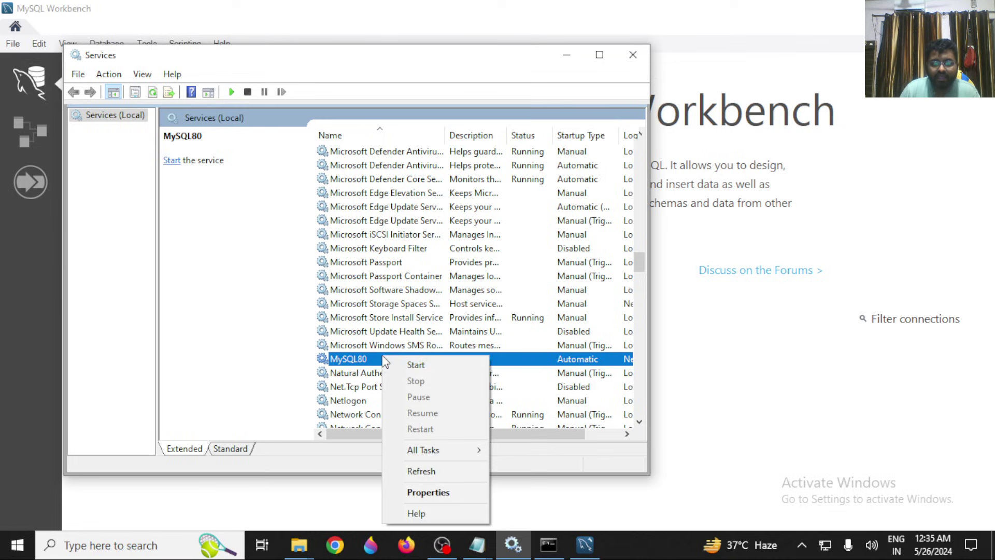
{"action": "left_click", "coordinate": [410, 364]}
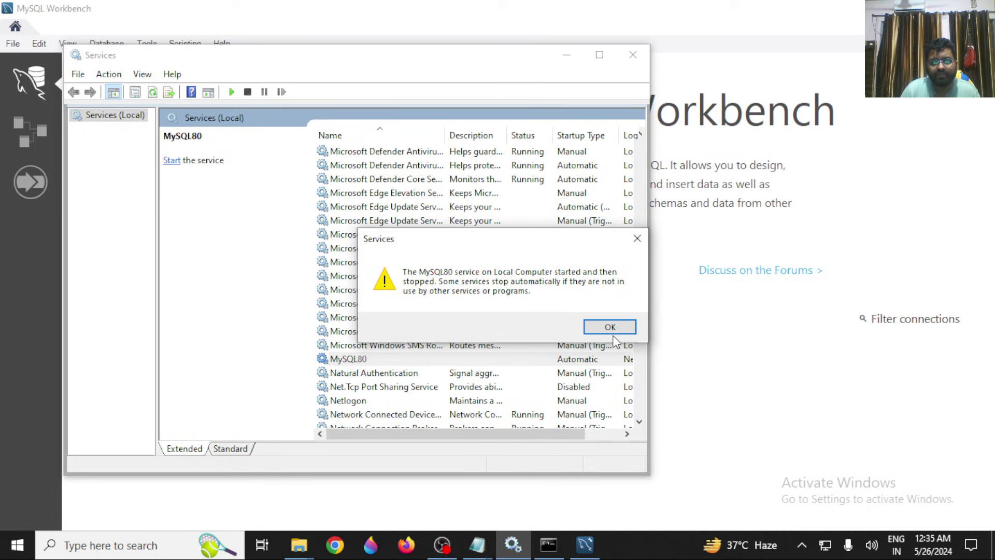
{"action": "left_click", "coordinate": [616, 326]}
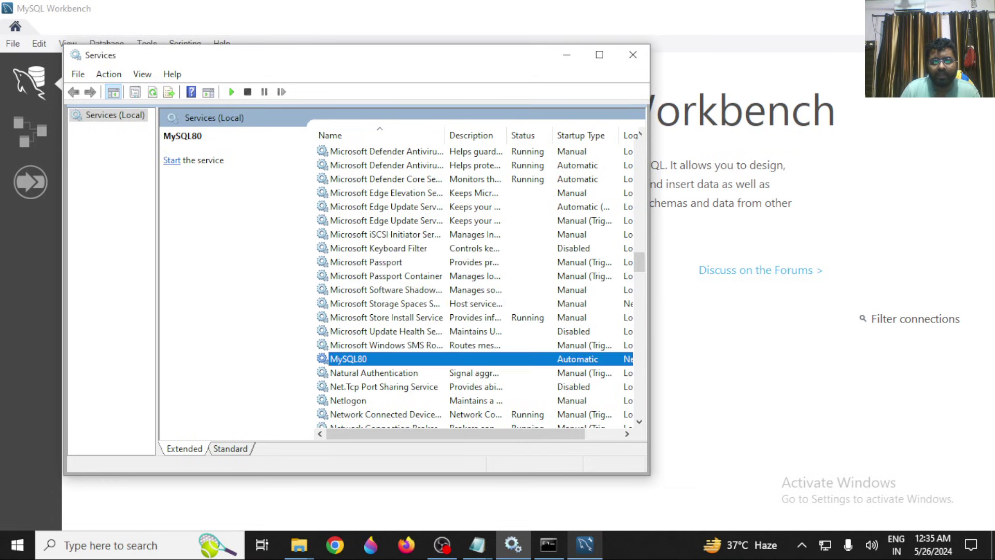
Connect to Local instance MySQL80 as root, entering the new root password.
{"action": "left_click", "coordinate": [599, 540]}
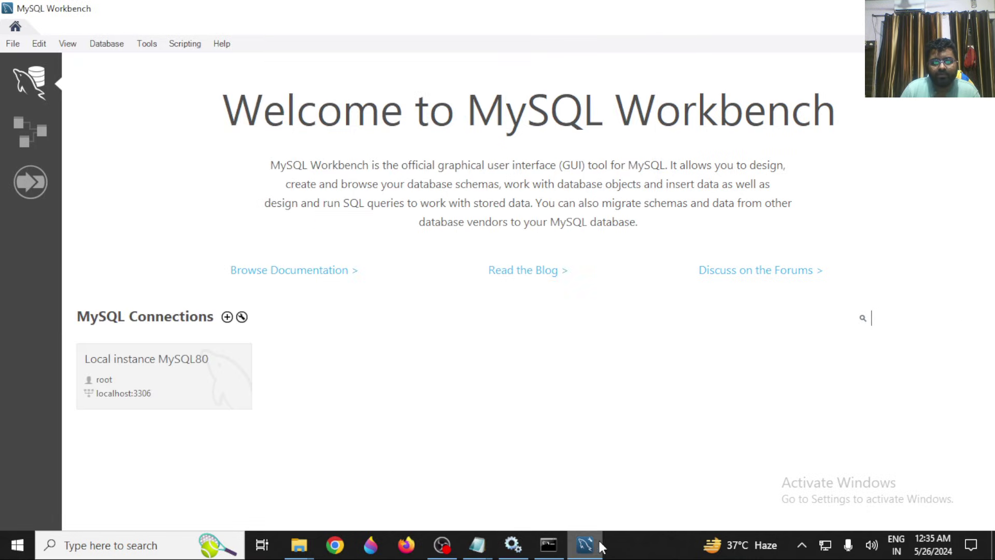
{"action": "left_click", "coordinate": [194, 377]}
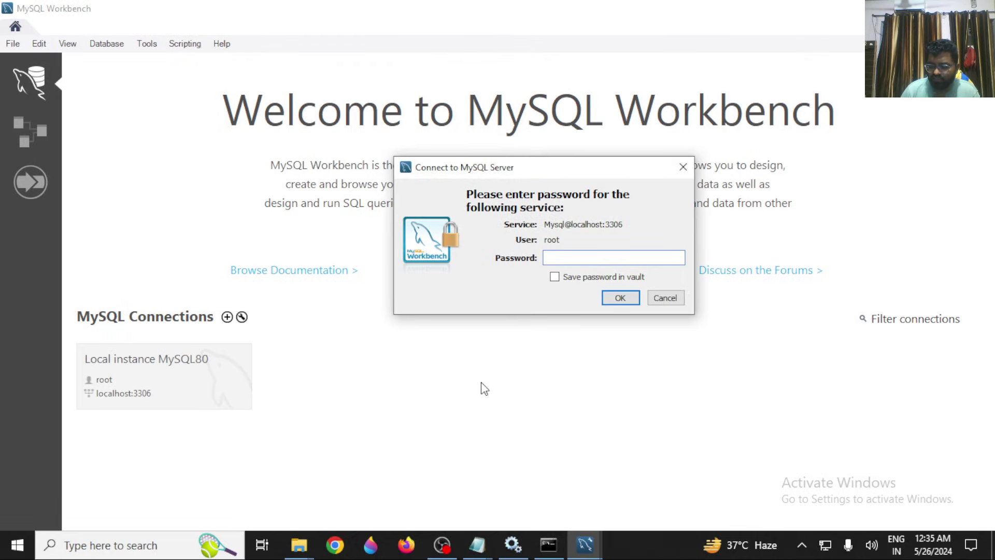
{"action": "type", "text": "***"}
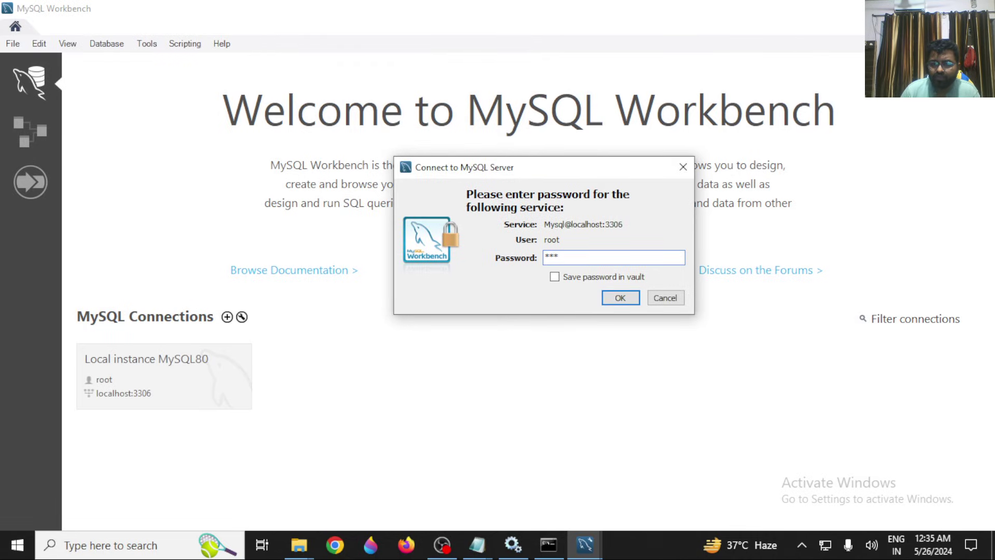
{"action": "type", "text": "**"}
{"action": "key", "text": "Return"}
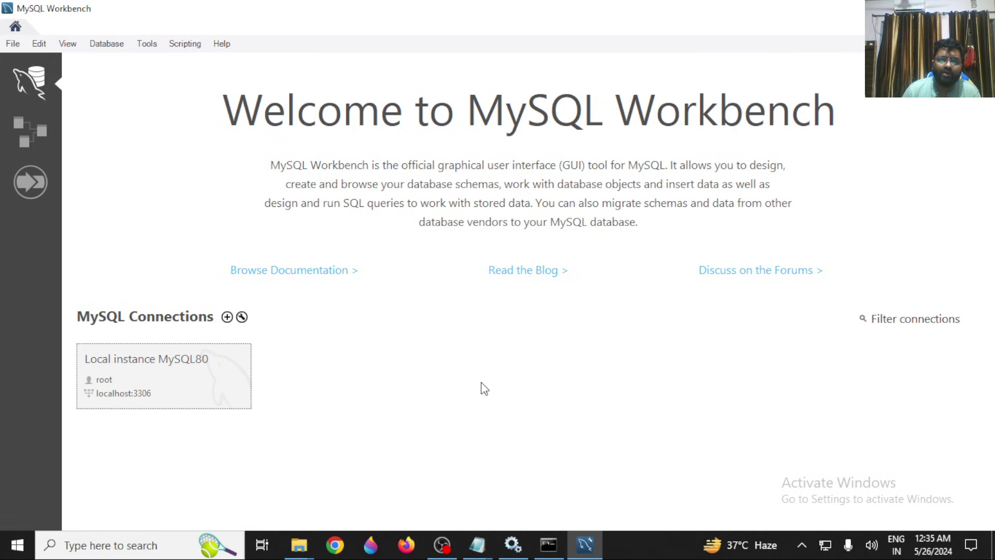